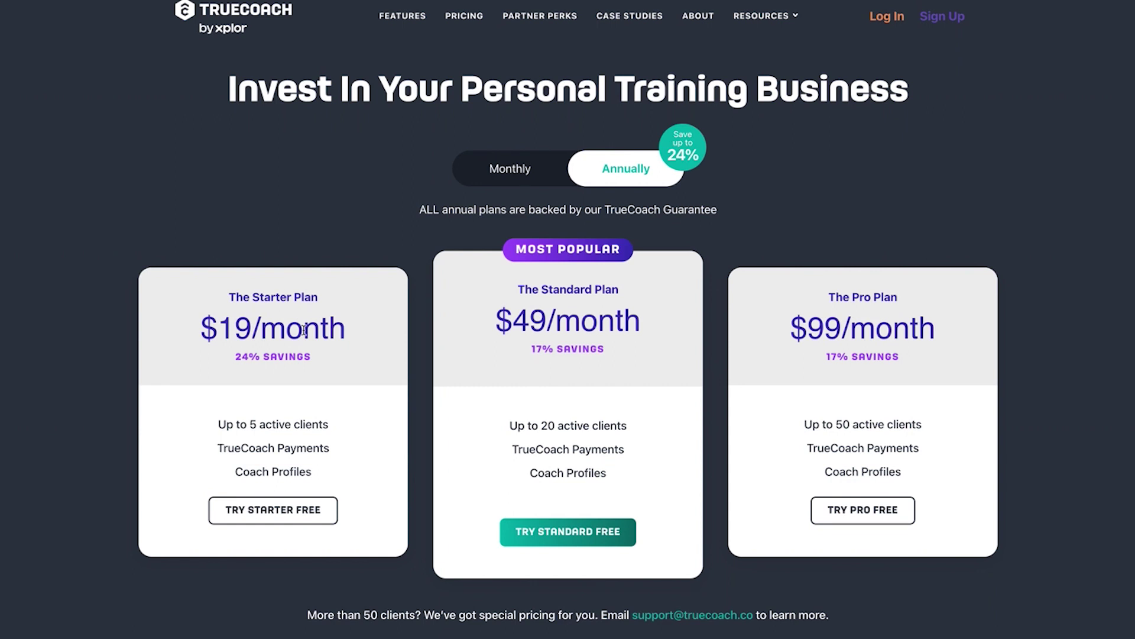
Show the monthly prices of the Starter, Standard and Pro plans
{"action": "left_click", "coordinate": [482, 177]}
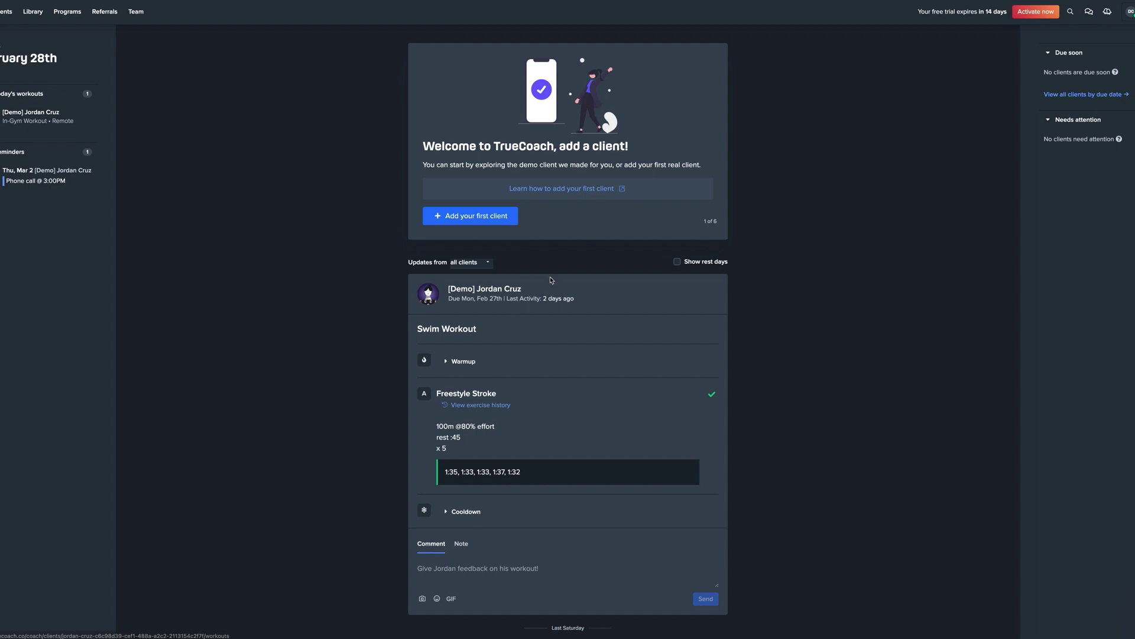
Examine the demo client's swim and in-gym workout updates, including logged results and the bench press progress chart, in the home feed
{"action": "scroll", "coordinate": [545, 261], "scroll_direction": "down", "scroll_amount": 2}
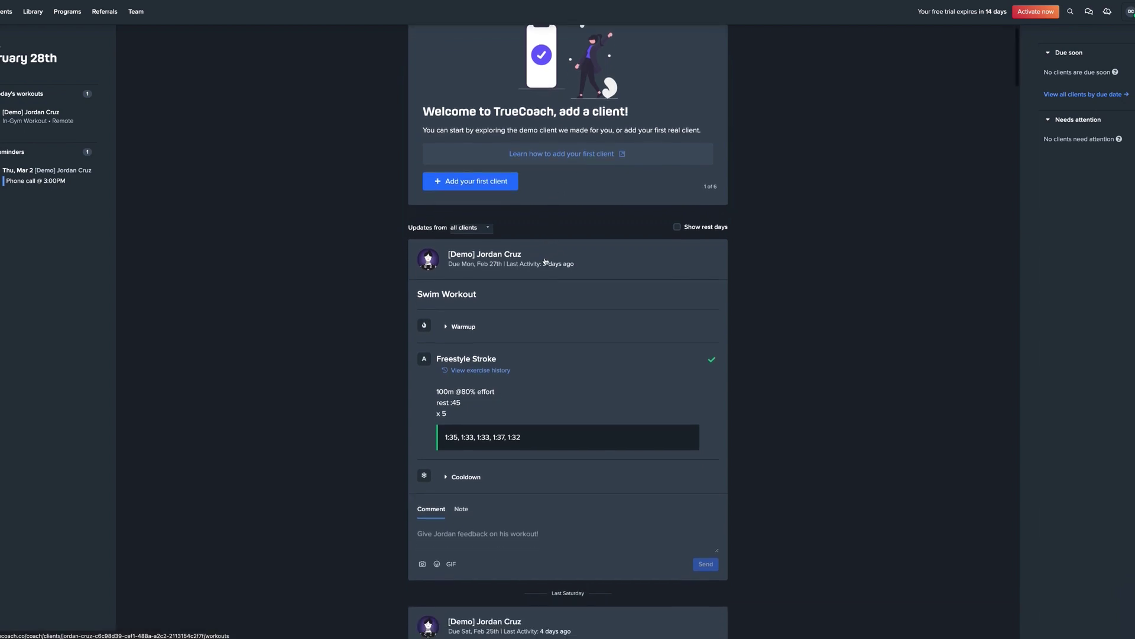
{"action": "scroll", "coordinate": [545, 261], "scroll_direction": "down", "scroll_amount": 3}
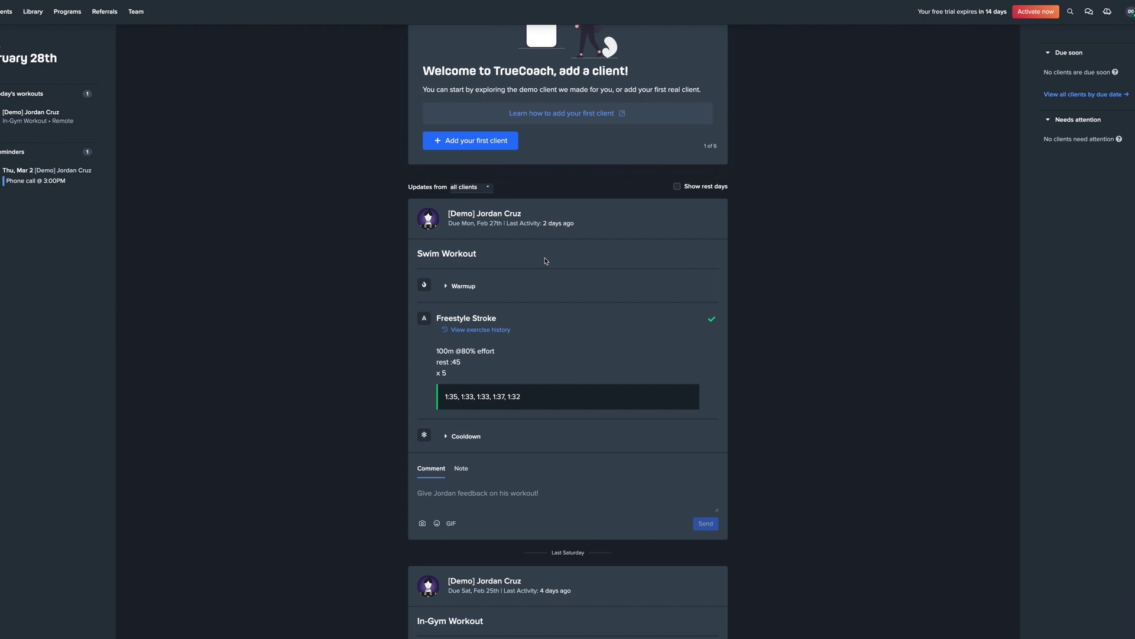
{"action": "scroll", "coordinate": [538, 253], "scroll_direction": "down", "scroll_amount": 2}
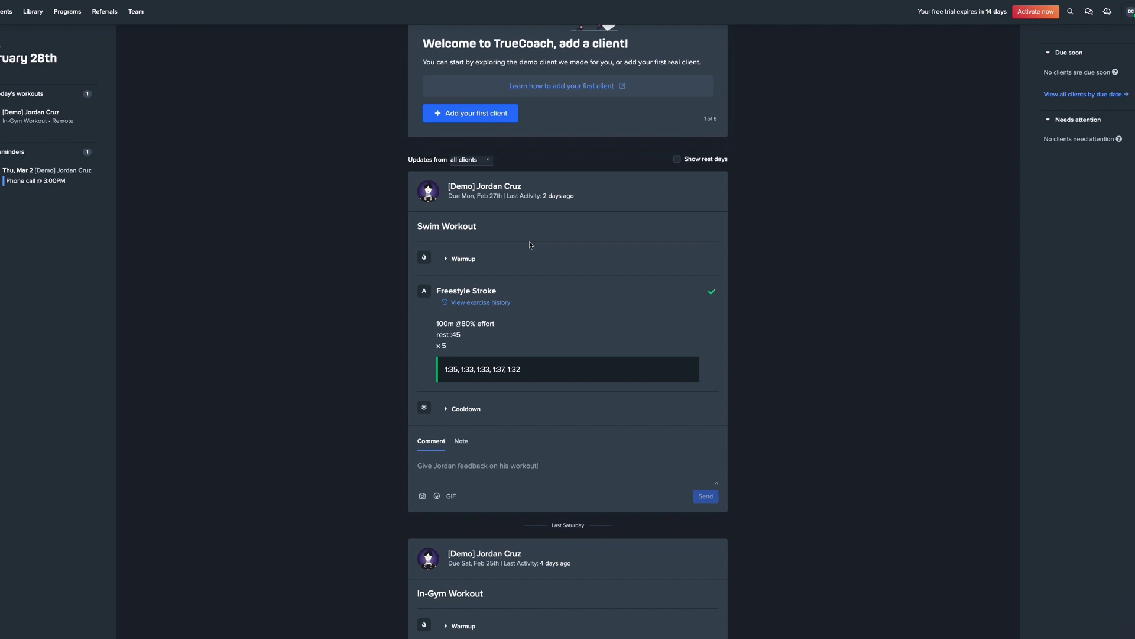
{"action": "scroll", "coordinate": [530, 245], "scroll_direction": "down", "scroll_amount": 2}
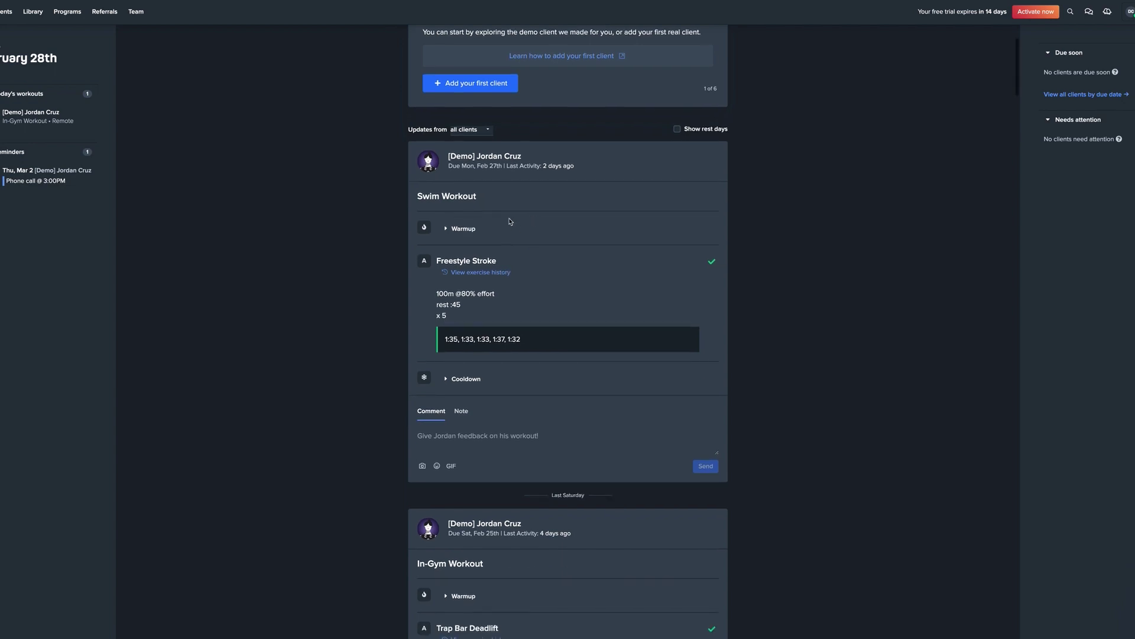
{"action": "scroll", "coordinate": [516, 199], "scroll_direction": "down", "scroll_amount": 2}
{"action": "scroll", "coordinate": [516, 199], "scroll_direction": "down", "scroll_amount": 5}
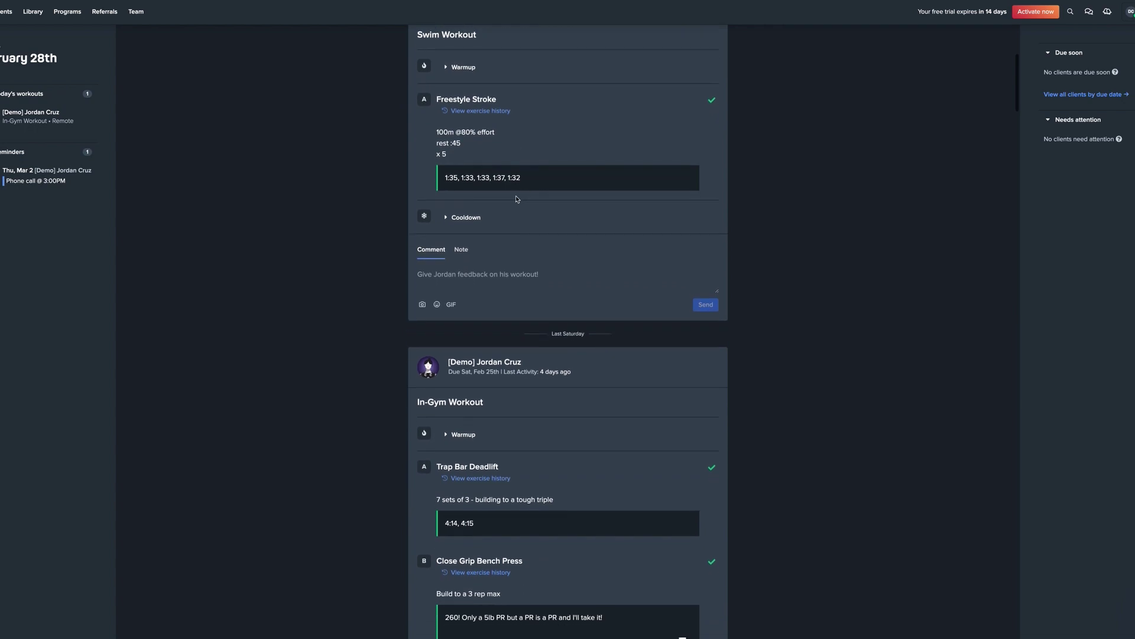
{"action": "scroll", "coordinate": [572, 427], "scroll_direction": "down", "scroll_amount": 3}
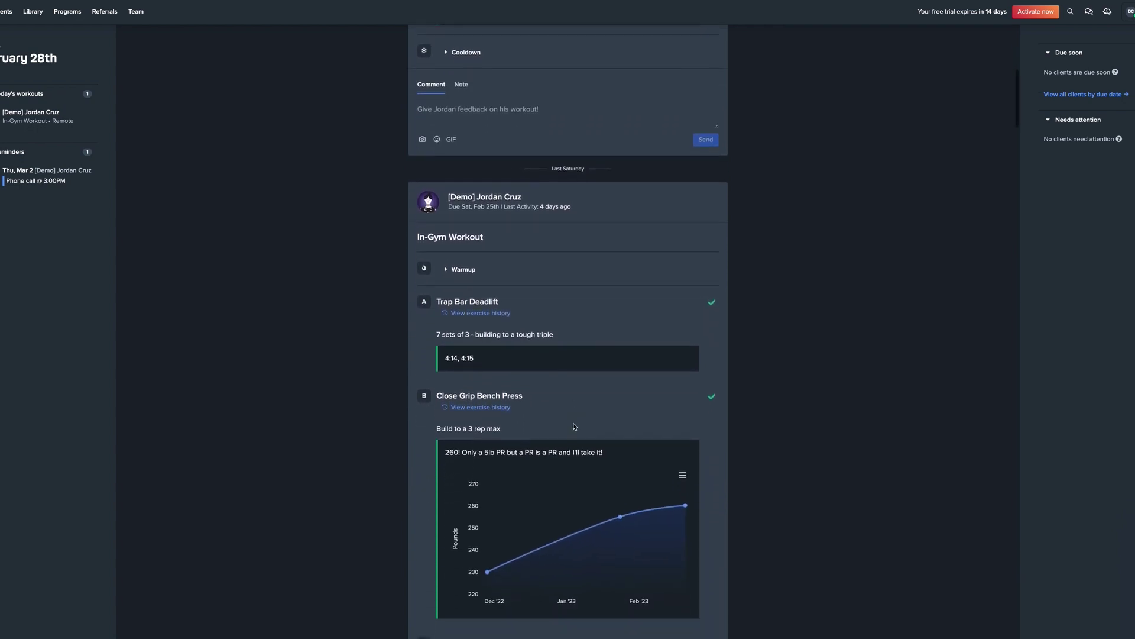
{"action": "scroll", "coordinate": [590, 410], "scroll_direction": "down", "scroll_amount": 4}
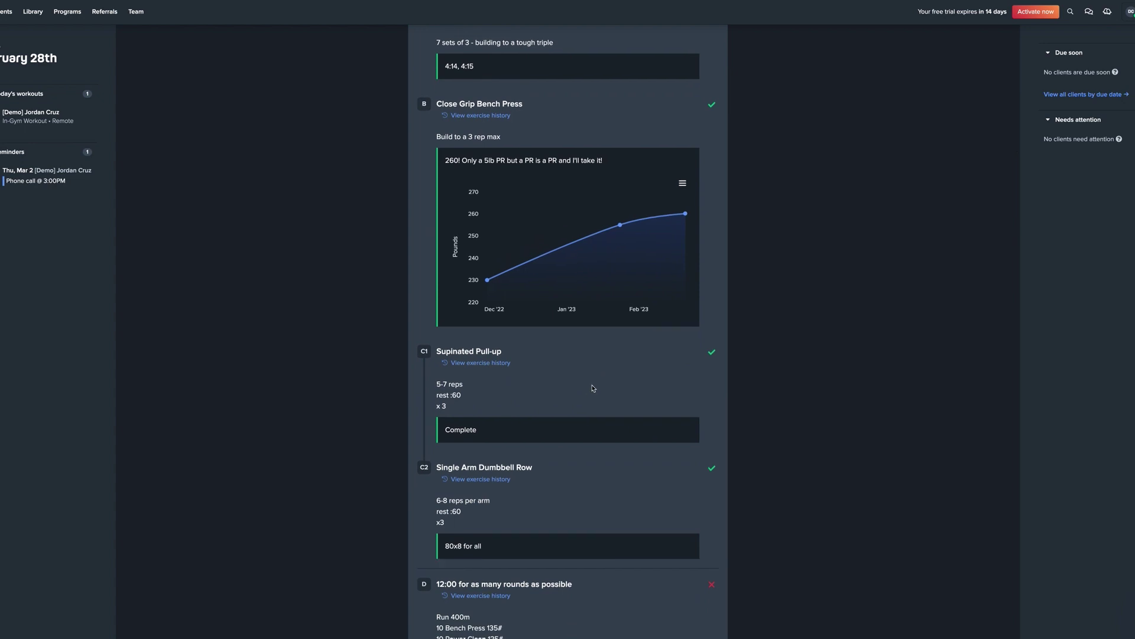
{"action": "scroll", "coordinate": [591, 390], "scroll_direction": "up", "scroll_amount": 1}
{"action": "scroll", "coordinate": [593, 387], "scroll_direction": "up", "scroll_amount": 18}
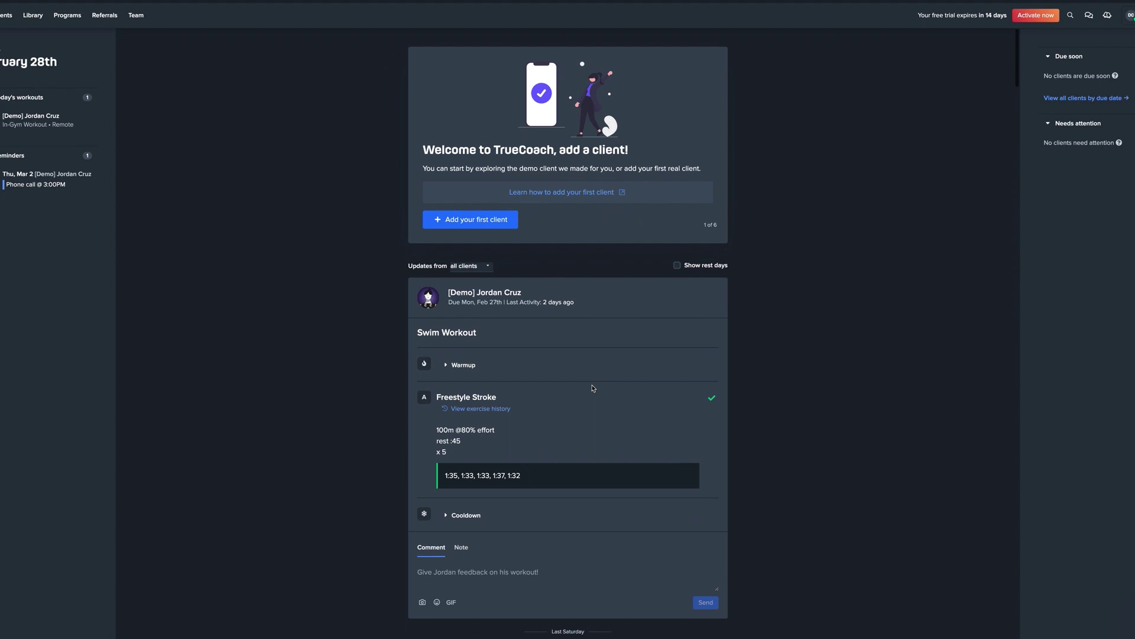
Open a new client form from the client list and examine its required fields and additional details
{"action": "left_click", "coordinate": [3, 15]}
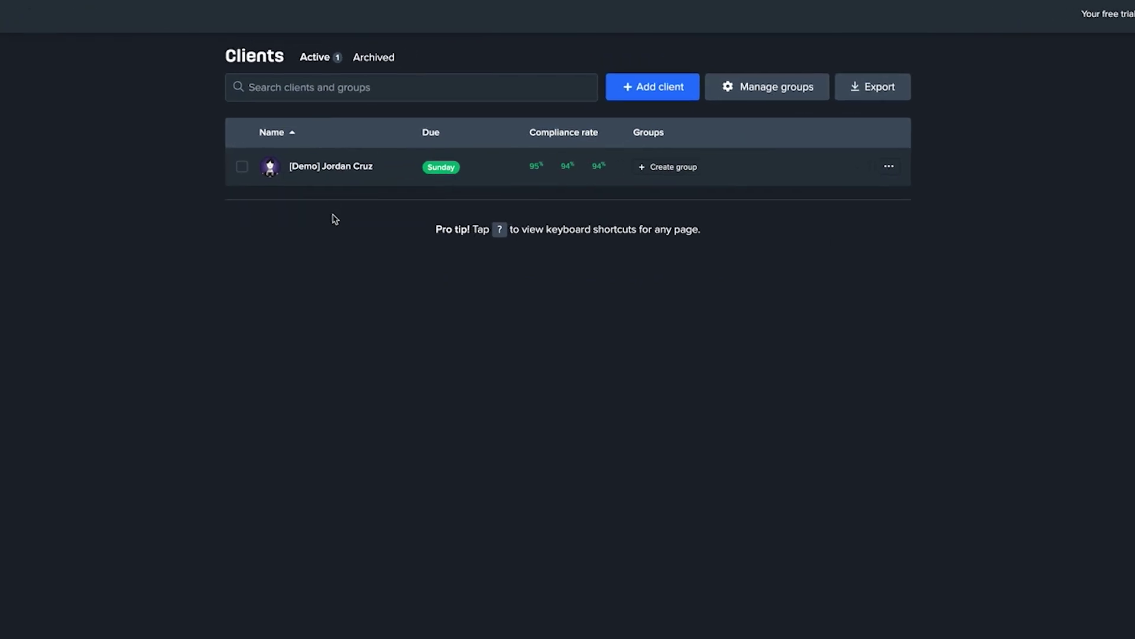
{"action": "left_click", "coordinate": [639, 89]}
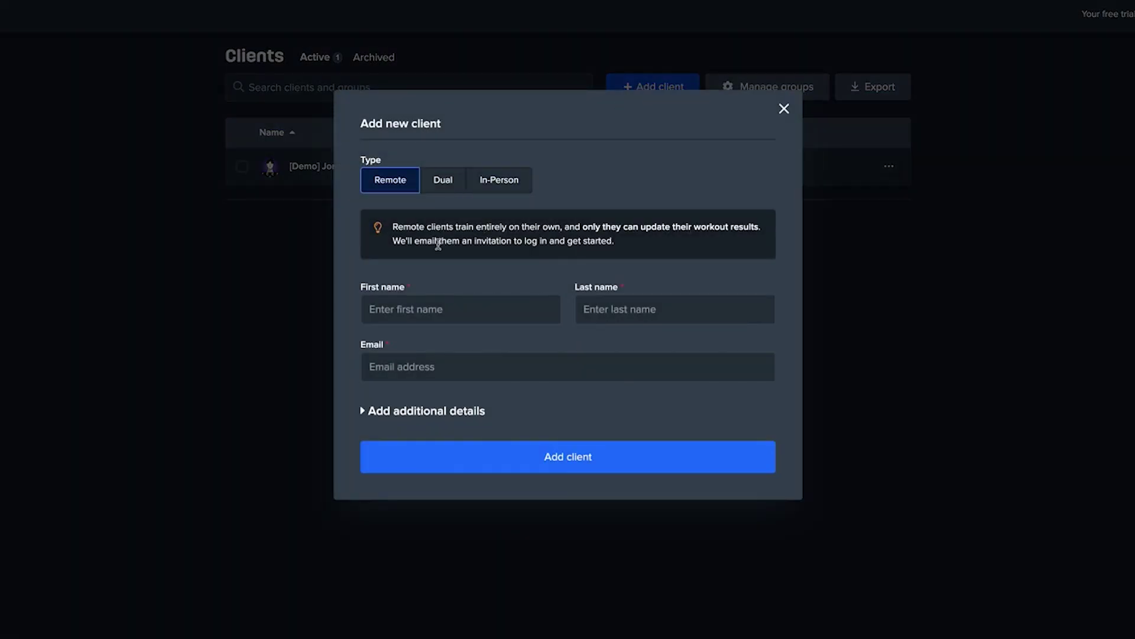
{"action": "left_click", "coordinate": [451, 410]}
{"action": "scroll", "coordinate": [467, 447], "scroll_direction": "down", "scroll_amount": 1}
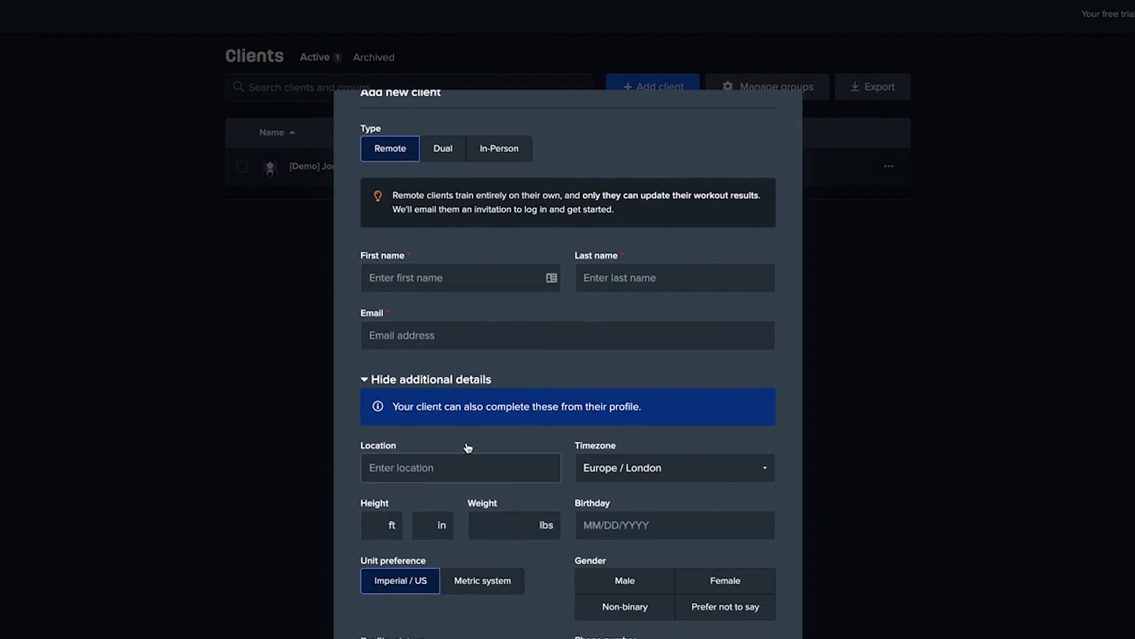
{"action": "scroll", "coordinate": [521, 452], "scroll_direction": "down", "scroll_amount": 1}
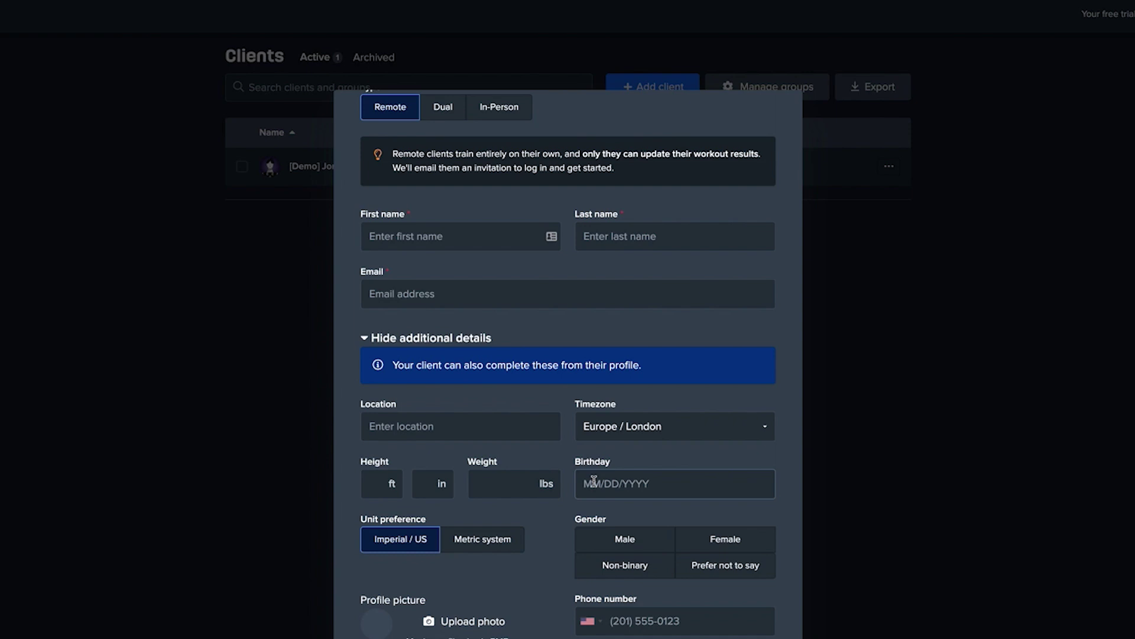
{"action": "scroll", "coordinate": [593, 480], "scroll_direction": "down", "scroll_amount": 1}
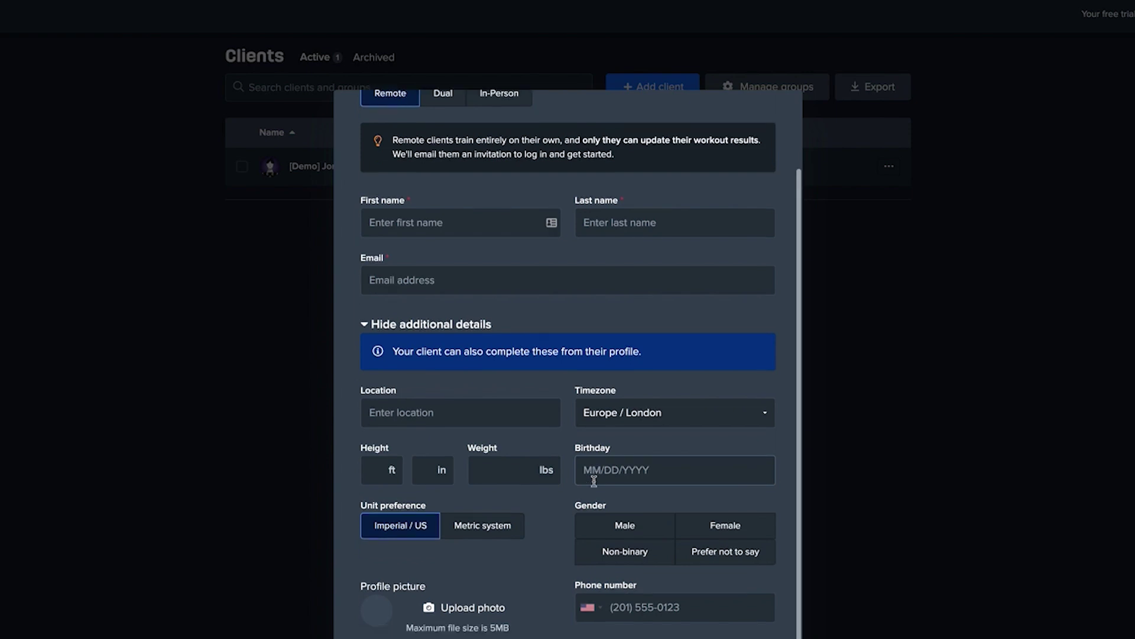
{"action": "scroll", "coordinate": [617, 452], "scroll_direction": "up", "scroll_amount": 2}
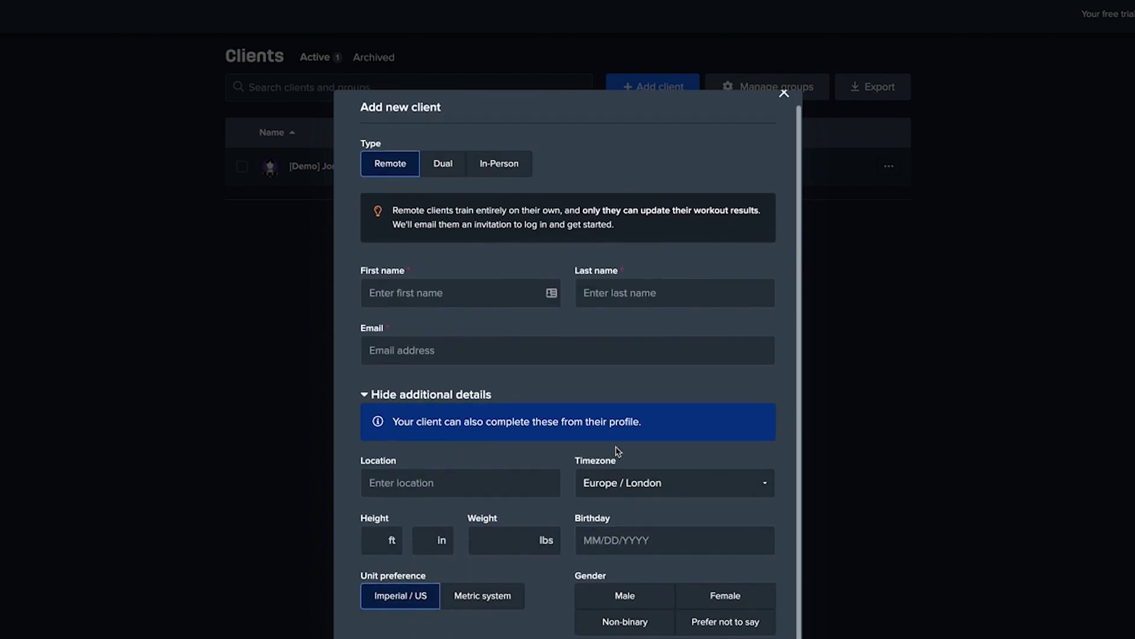
{"action": "scroll", "coordinate": [617, 452], "scroll_direction": "up", "scroll_amount": 1}
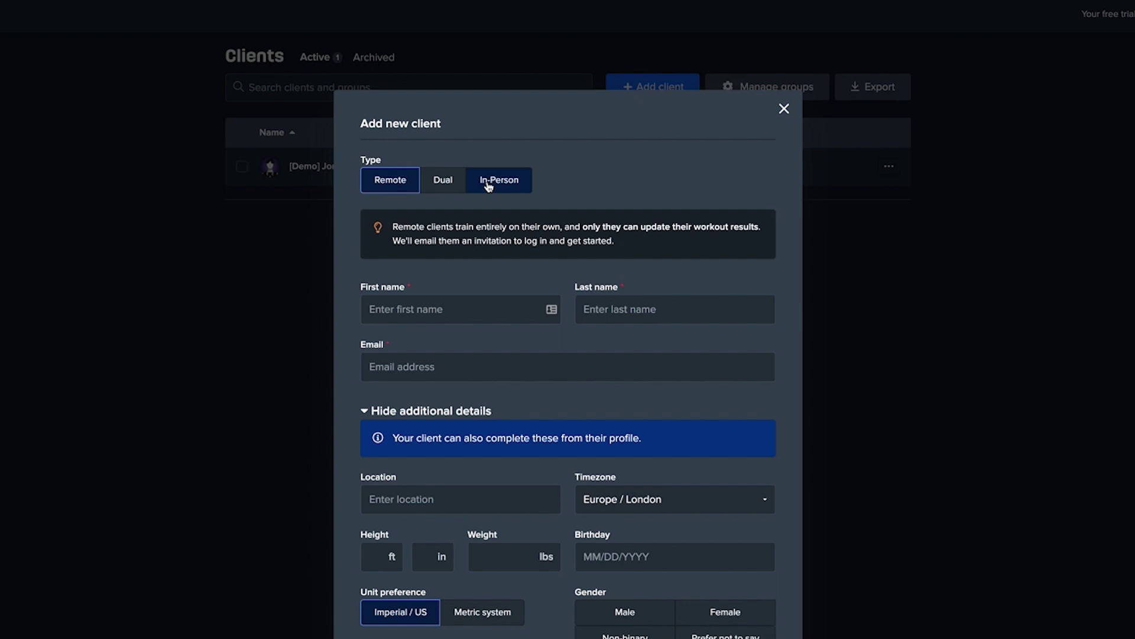
Compare the Dual and In-Person client types in the new client form, and close it without adding a client
{"action": "left_click", "coordinate": [444, 180]}
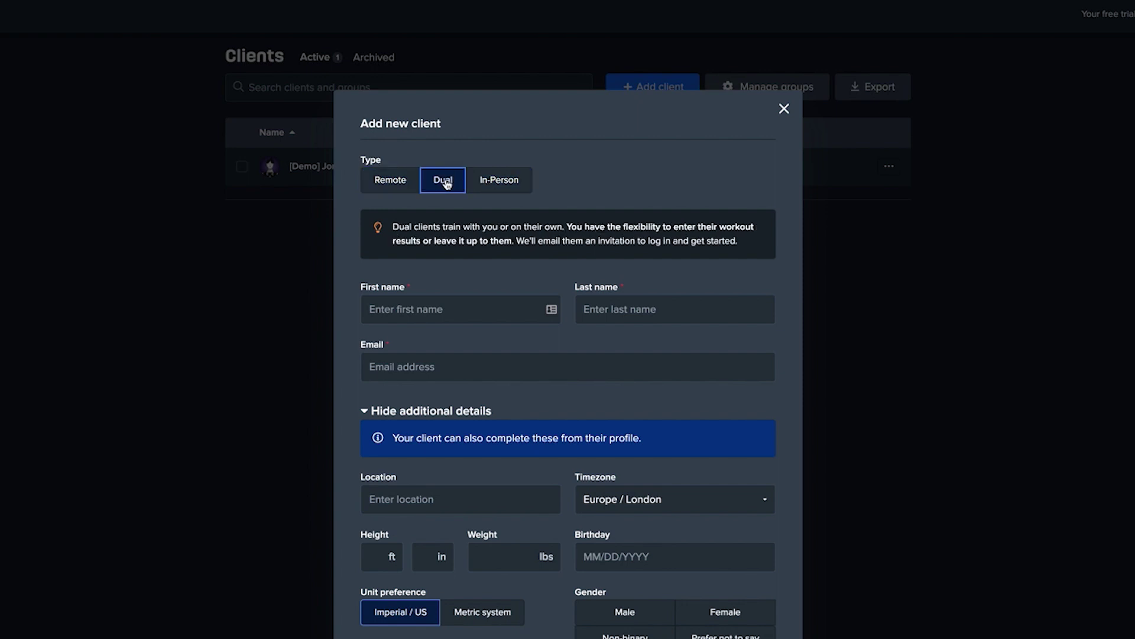
{"action": "left_click", "coordinate": [492, 182]}
{"action": "scroll", "coordinate": [532, 363], "scroll_direction": "down", "scroll_amount": 2}
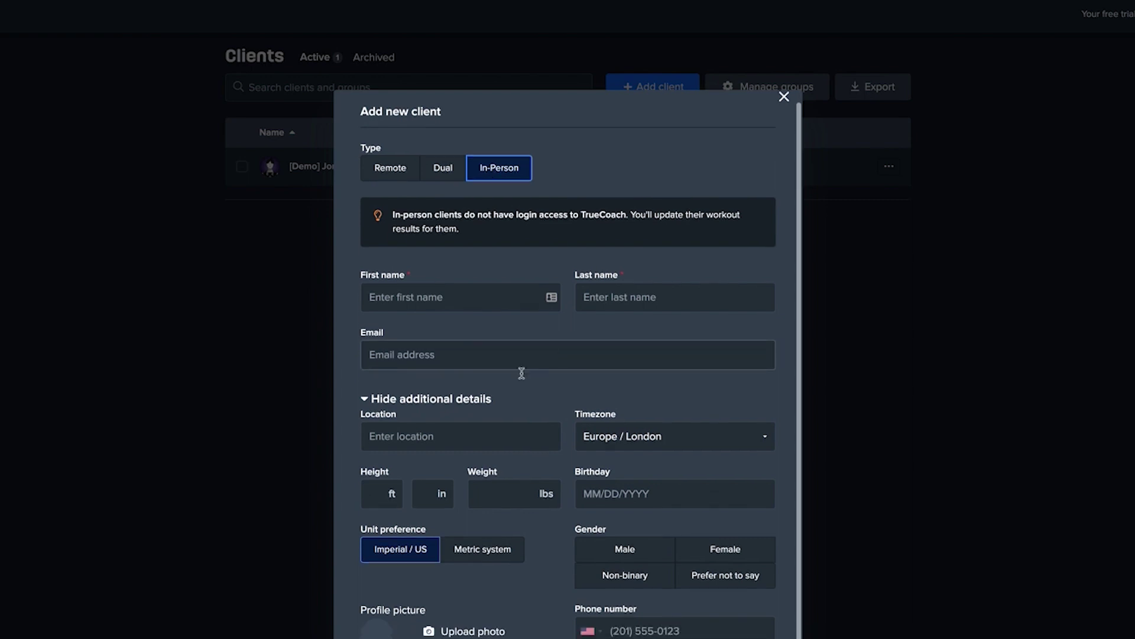
{"action": "scroll", "coordinate": [621, 464], "scroll_direction": "up", "scroll_amount": 2}
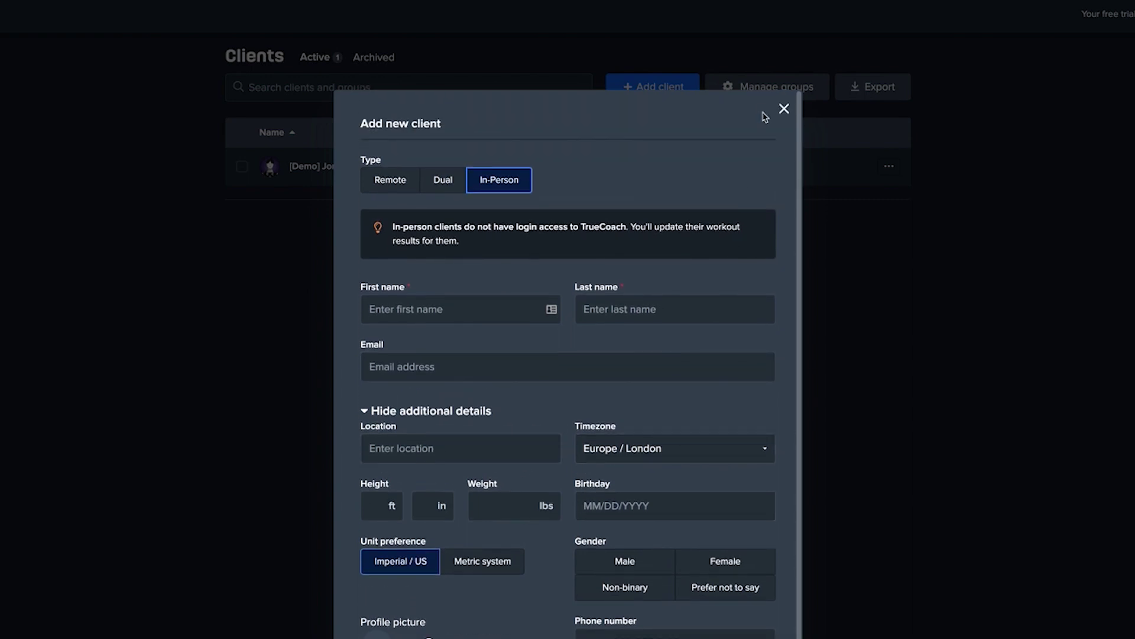
{"action": "left_click", "coordinate": [784, 110]}
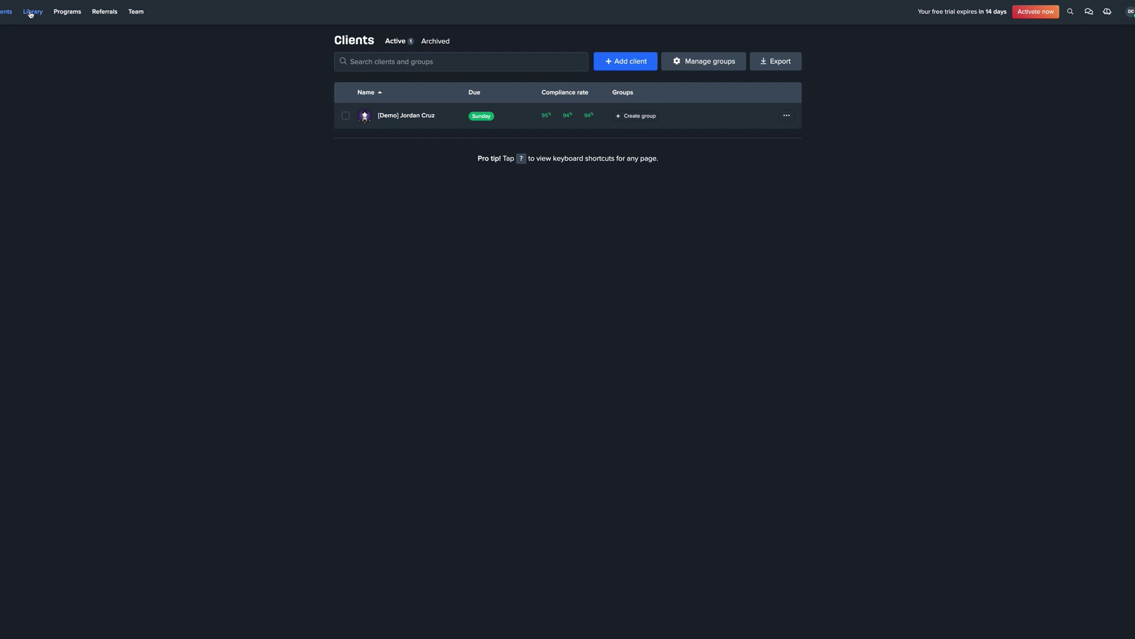
View the 1 and a Quarter Air Squat entry in the exercise library and return to the exercise list
{"action": "left_click", "coordinate": [31, 12]}
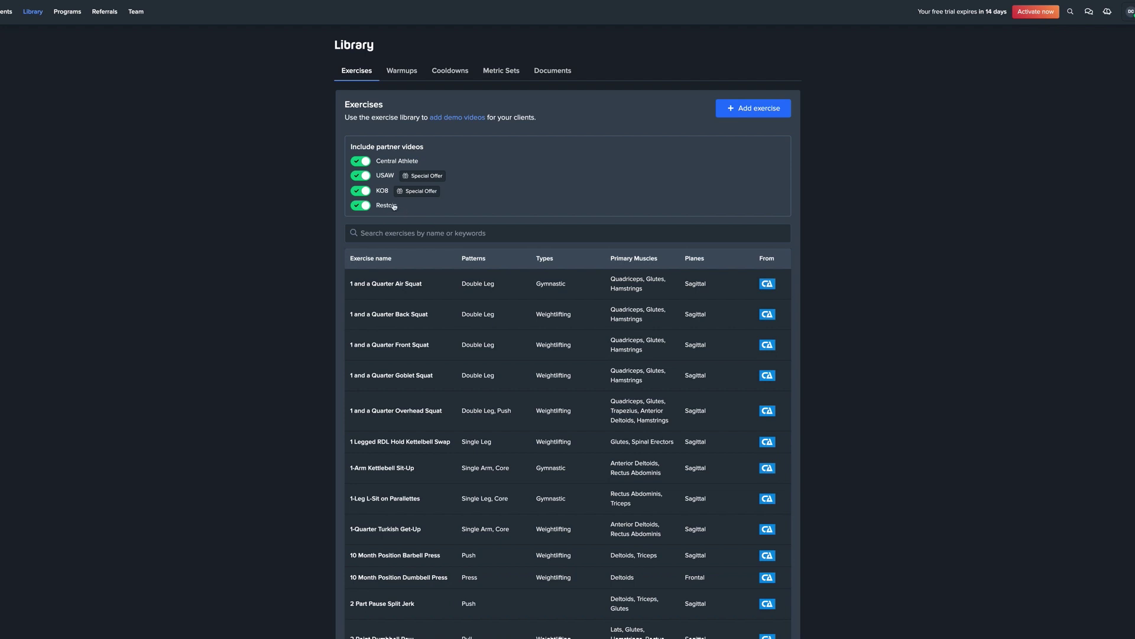
{"action": "left_click", "coordinate": [409, 286]}
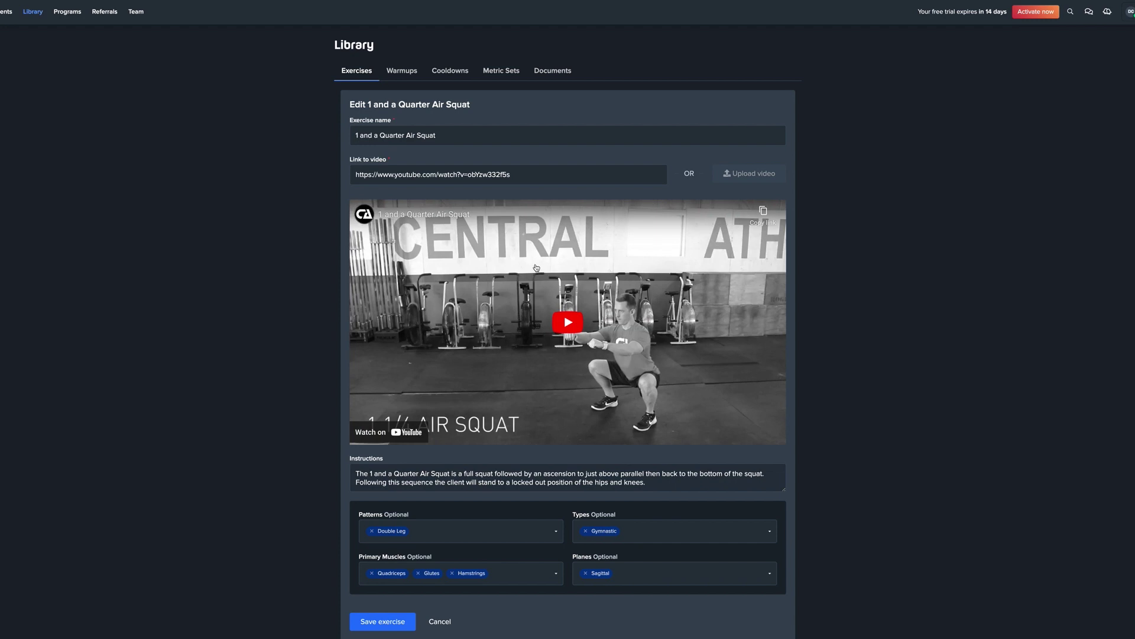
{"action": "left_click", "coordinate": [39, 13]}
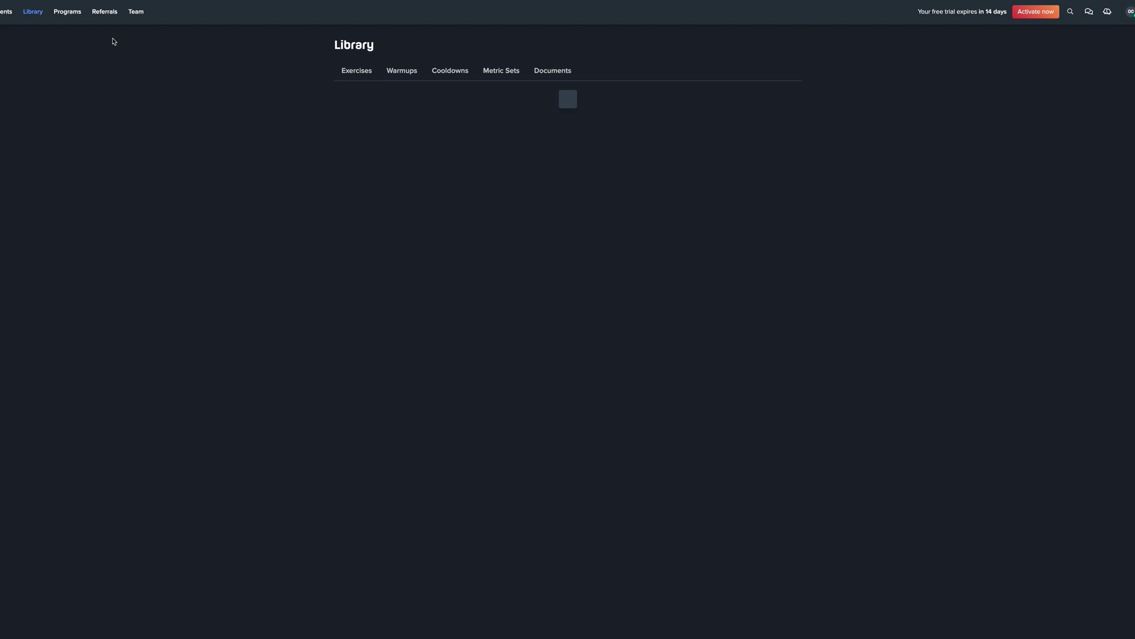
{"action": "left_click", "coordinate": [355, 72]}
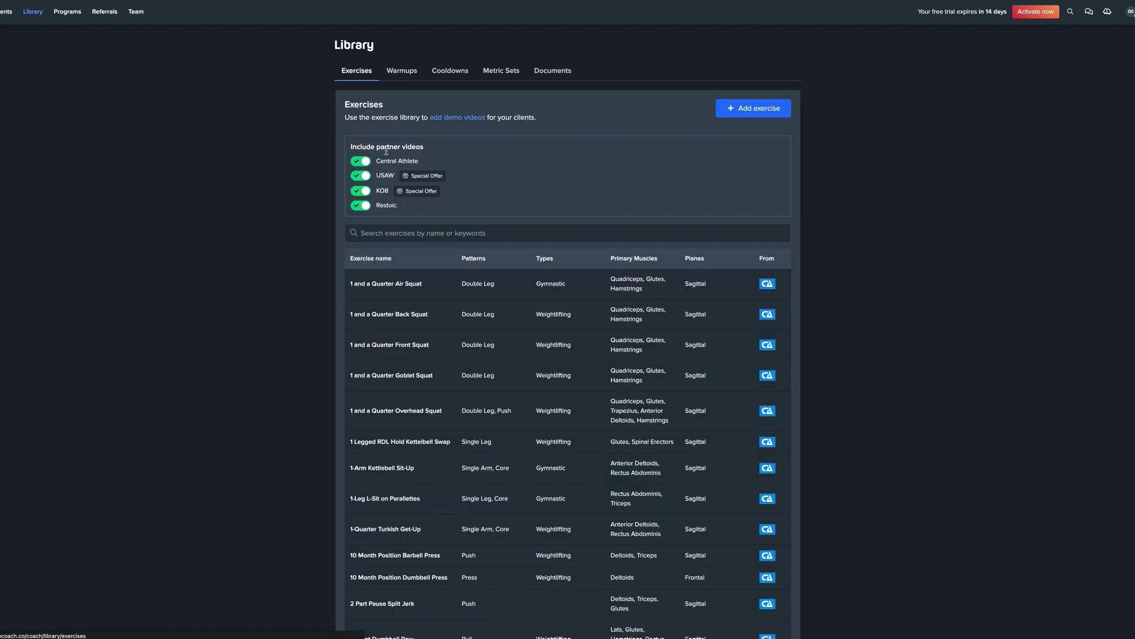
Exclude the USAW partner videos from the exercise library and include them again
{"action": "left_click", "coordinate": [361, 176]}
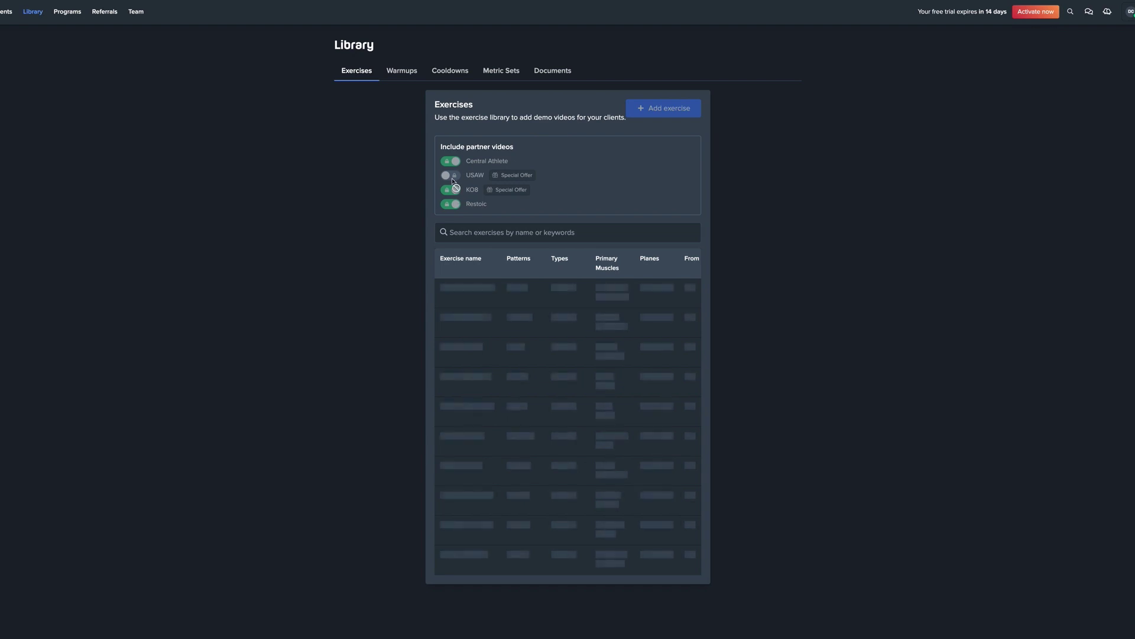
{"action": "left_click", "coordinate": [39, 16]}
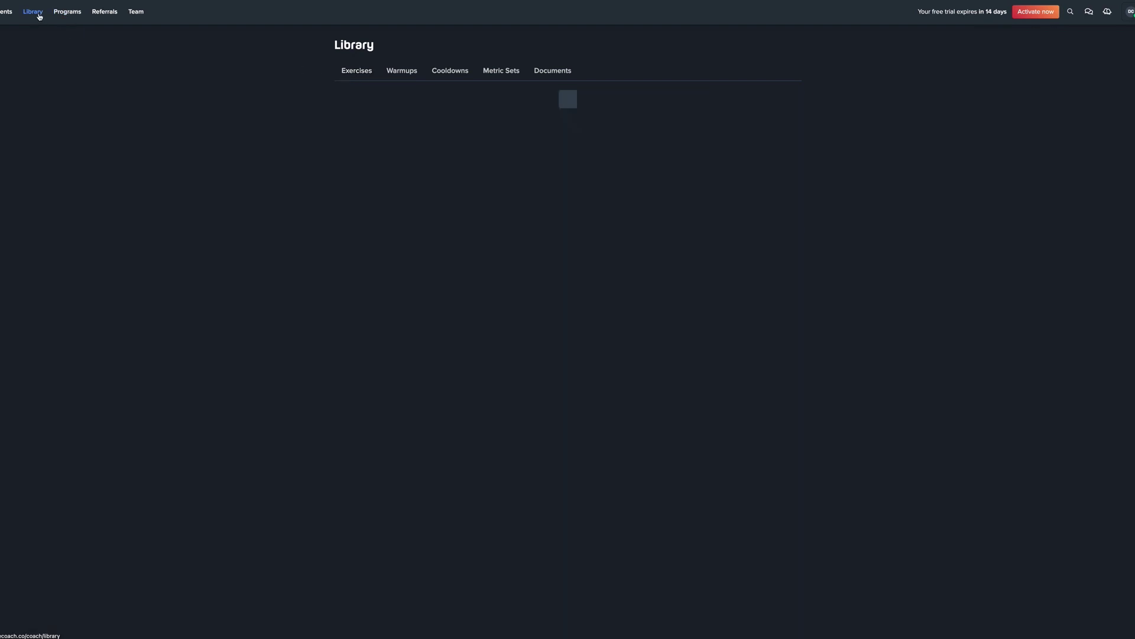
{"action": "left_click", "coordinate": [358, 76]}
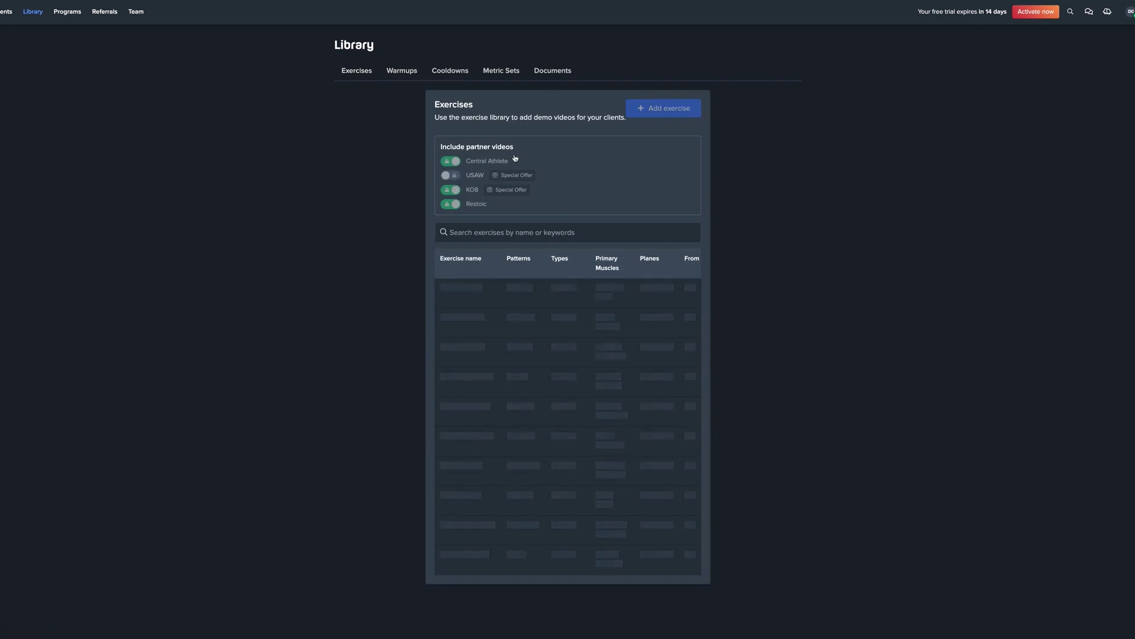
{"action": "left_click", "coordinate": [358, 177]}
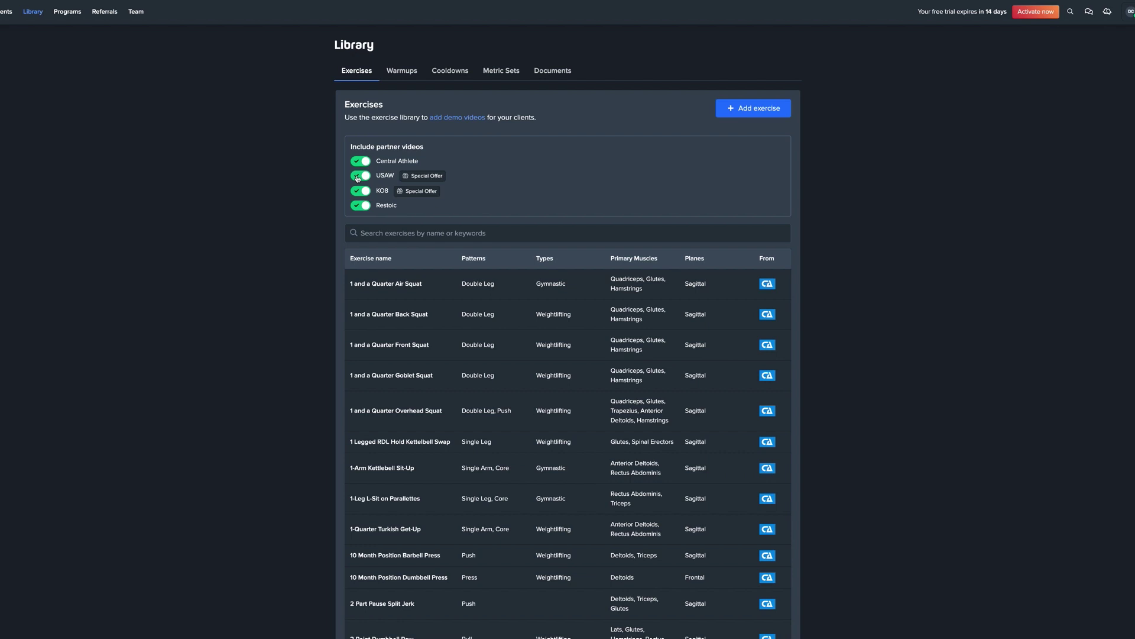
Locate the exercise search in the library and view the library's document section
{"action": "left_click", "coordinate": [387, 232]}
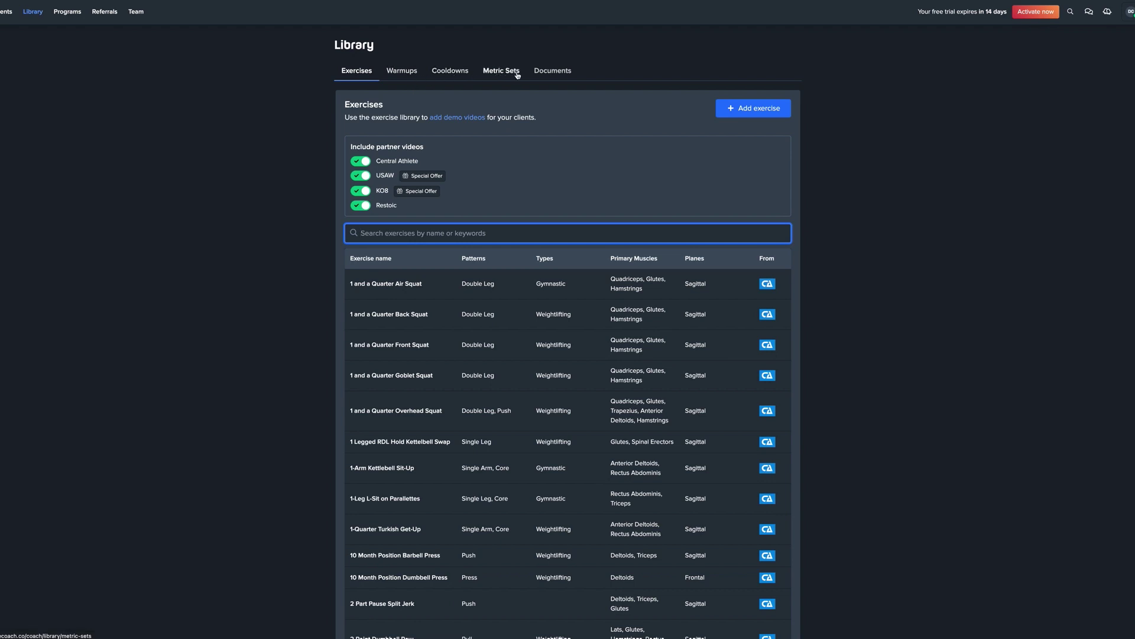
{"action": "left_click", "coordinate": [542, 72]}
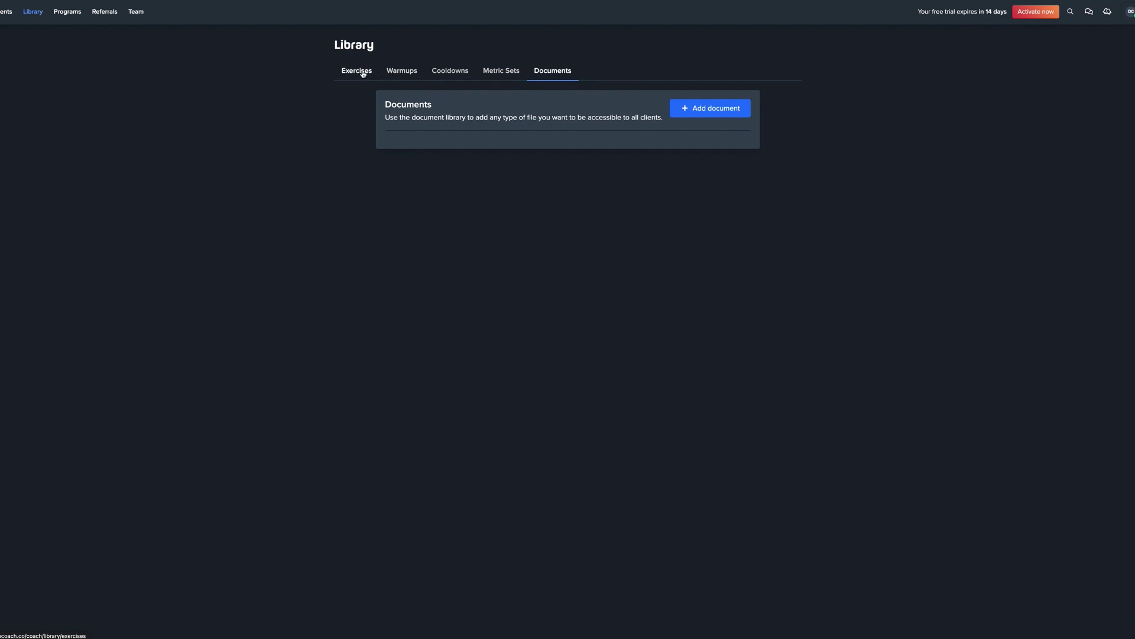
Open the demo 3-week program from the program list and examine its daily workouts across all weeks
{"action": "left_click", "coordinate": [71, 18]}
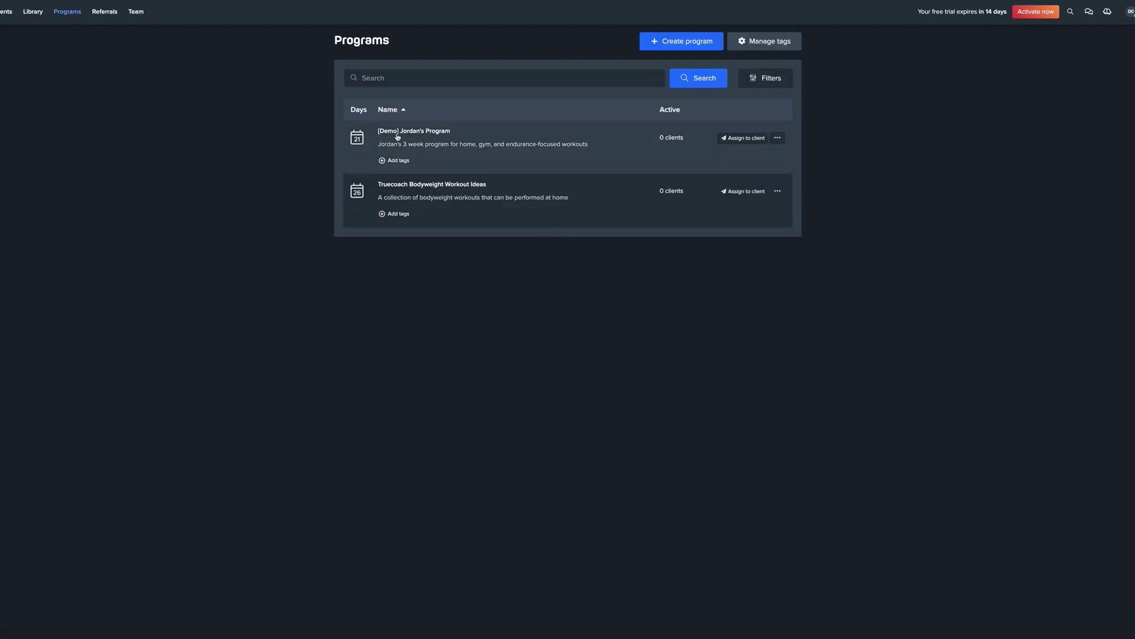
{"action": "left_click", "coordinate": [425, 131]}
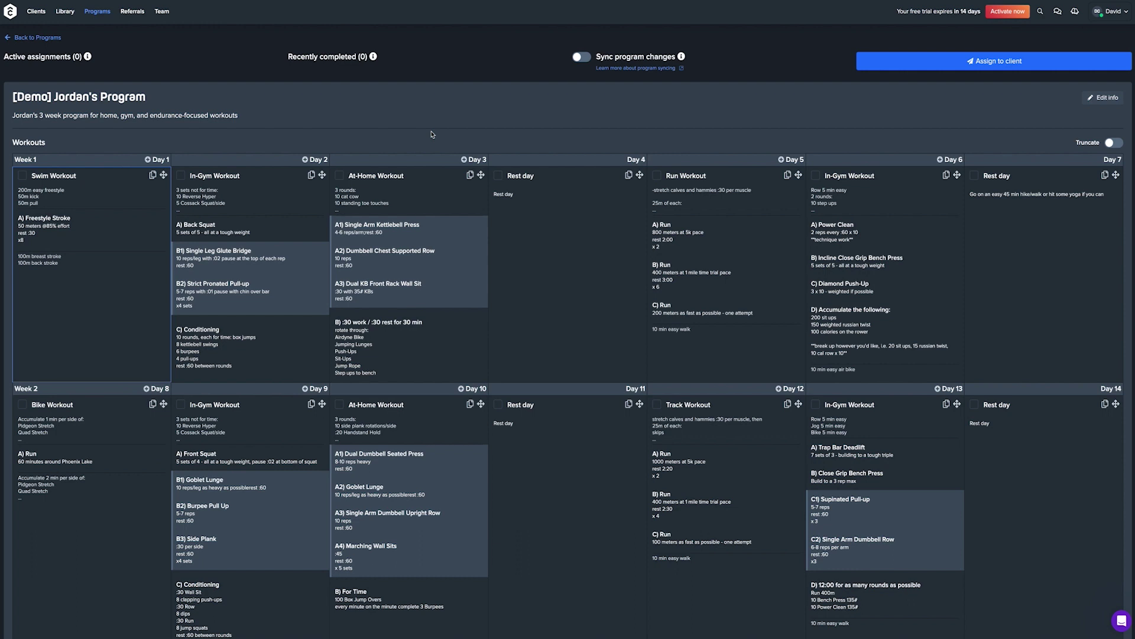
{"action": "scroll", "coordinate": [198, 235], "scroll_direction": "down", "scroll_amount": 1}
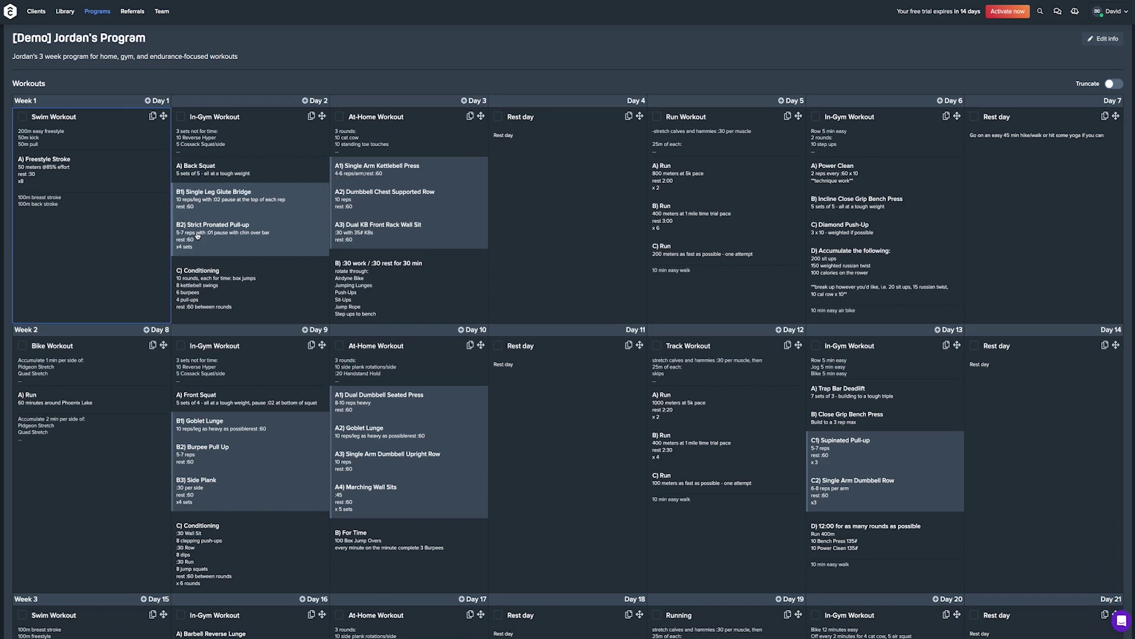
{"action": "scroll", "coordinate": [198, 235], "scroll_direction": "down", "scroll_amount": 4}
{"action": "scroll", "coordinate": [198, 236], "scroll_direction": "up", "scroll_amount": 1}
{"action": "scroll", "coordinate": [206, 234], "scroll_direction": "up", "scroll_amount": 1}
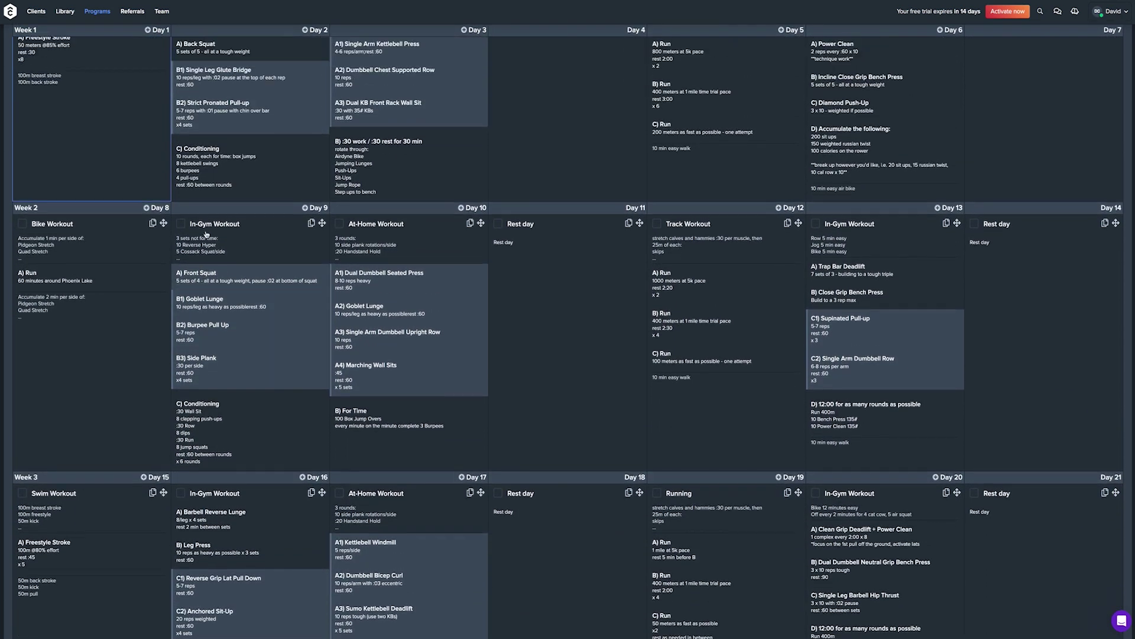
{"action": "scroll", "coordinate": [400, 279], "scroll_direction": "up", "scroll_amount": 2}
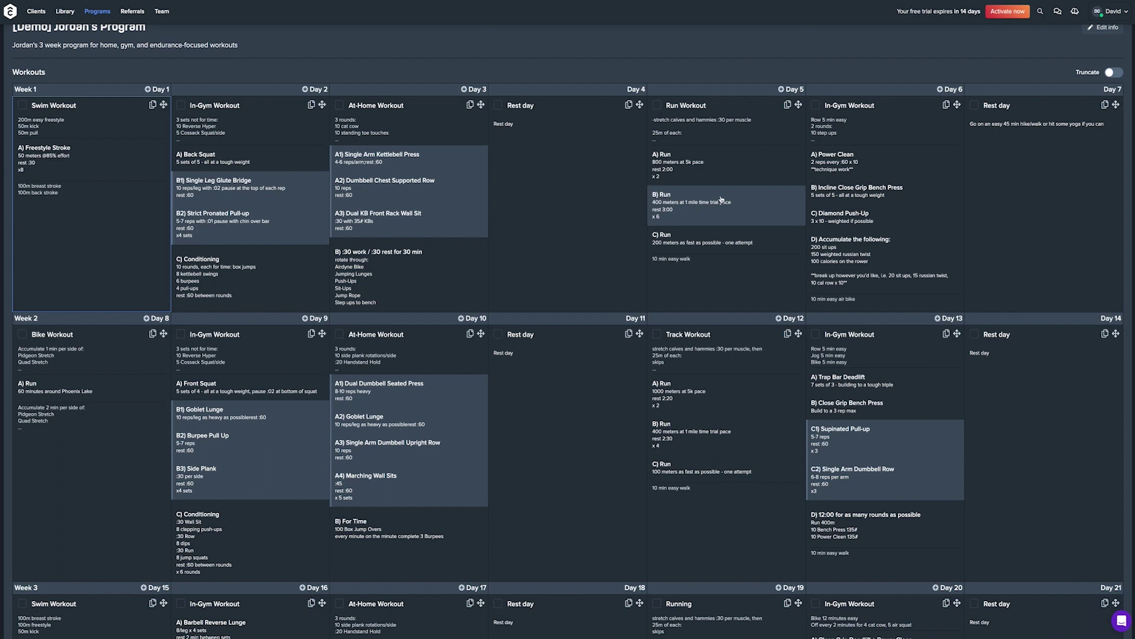
Examine the demo program's daily workouts again, comparing weeks 1, 2 and 3
{"action": "scroll", "coordinate": [658, 228], "scroll_direction": "up", "scroll_amount": 1}
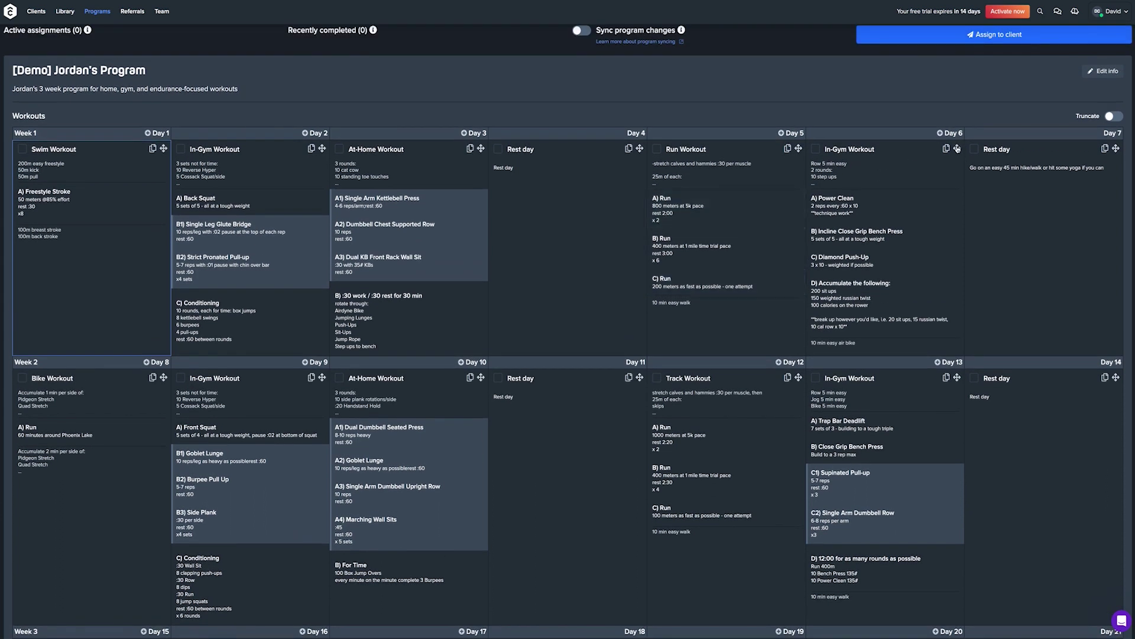
{"action": "mouse_move", "coordinate": [957, 148]}
{"action": "left_mouse_down"}
{"action": "mouse_move", "coordinate": [1079, 156]}
{"action": "mouse_move", "coordinate": [939, 158]}
{"action": "left_mouse_up"}
{"action": "scroll", "coordinate": [365, 174], "scroll_direction": "down", "scroll_amount": 2}
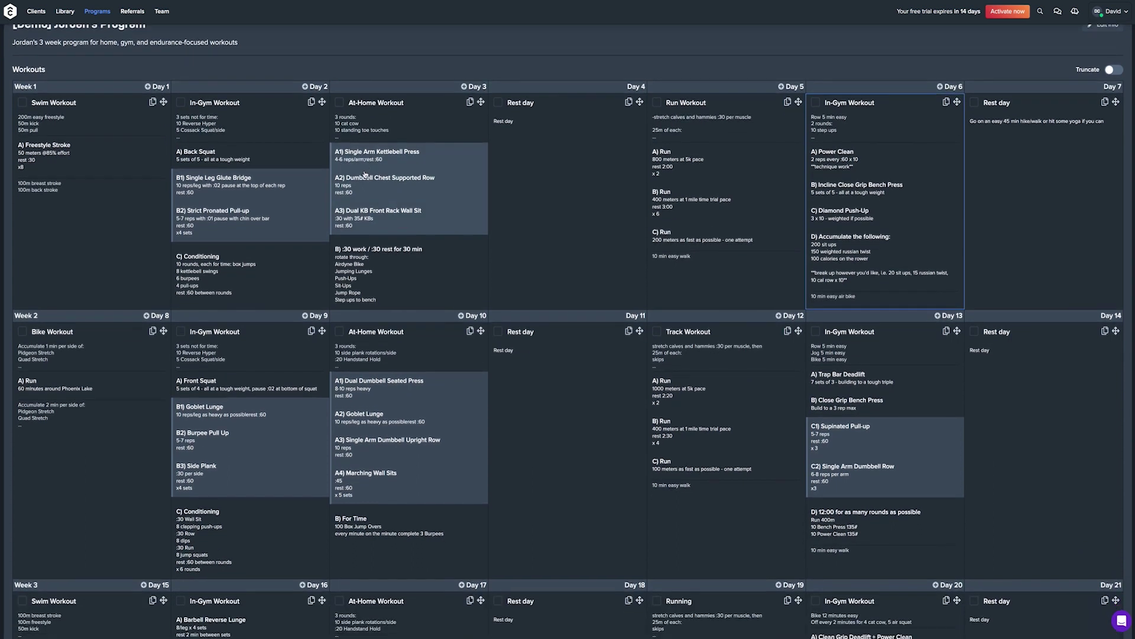
{"action": "scroll", "coordinate": [365, 174], "scroll_direction": "down", "scroll_amount": 1}
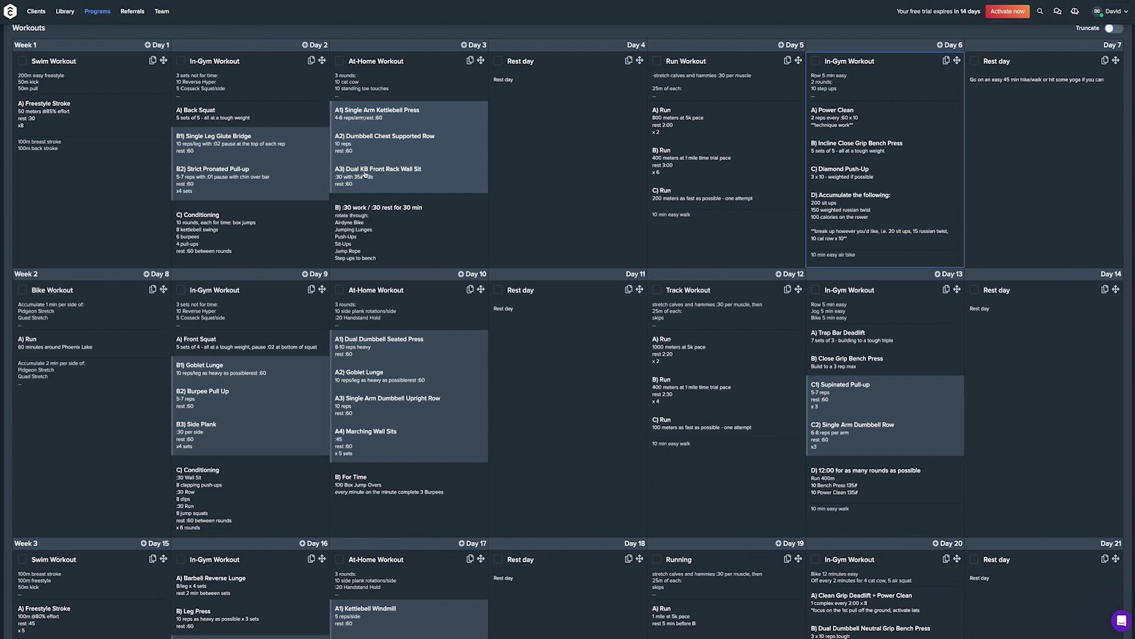
{"action": "scroll", "coordinate": [412, 190], "scroll_direction": "down", "scroll_amount": 3}
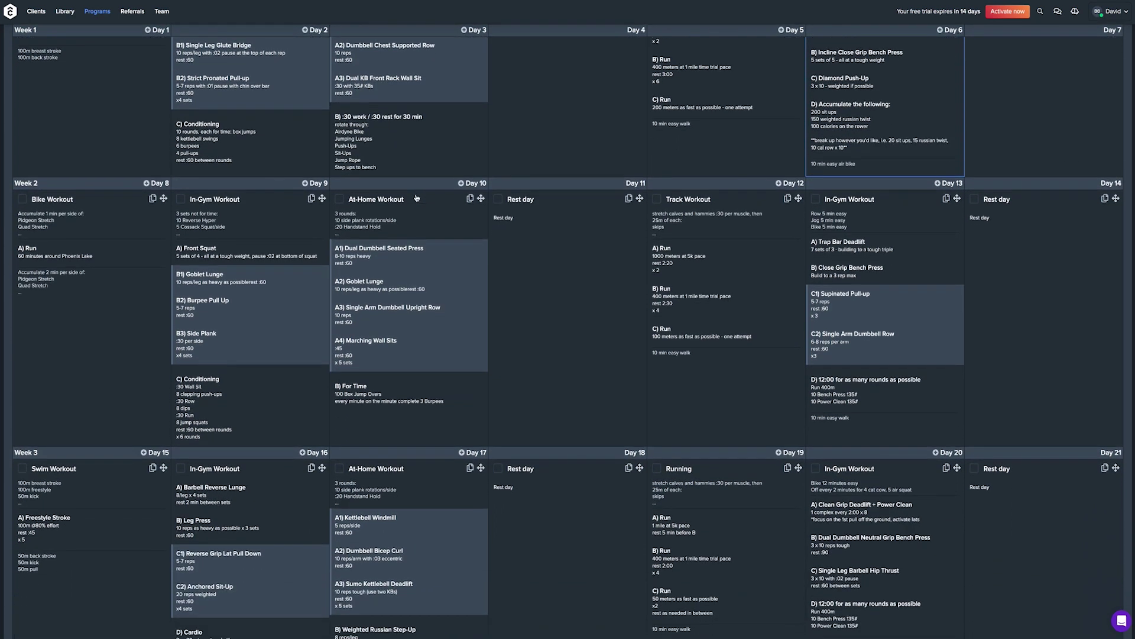
{"action": "scroll", "coordinate": [417, 198], "scroll_direction": "up", "scroll_amount": 7}
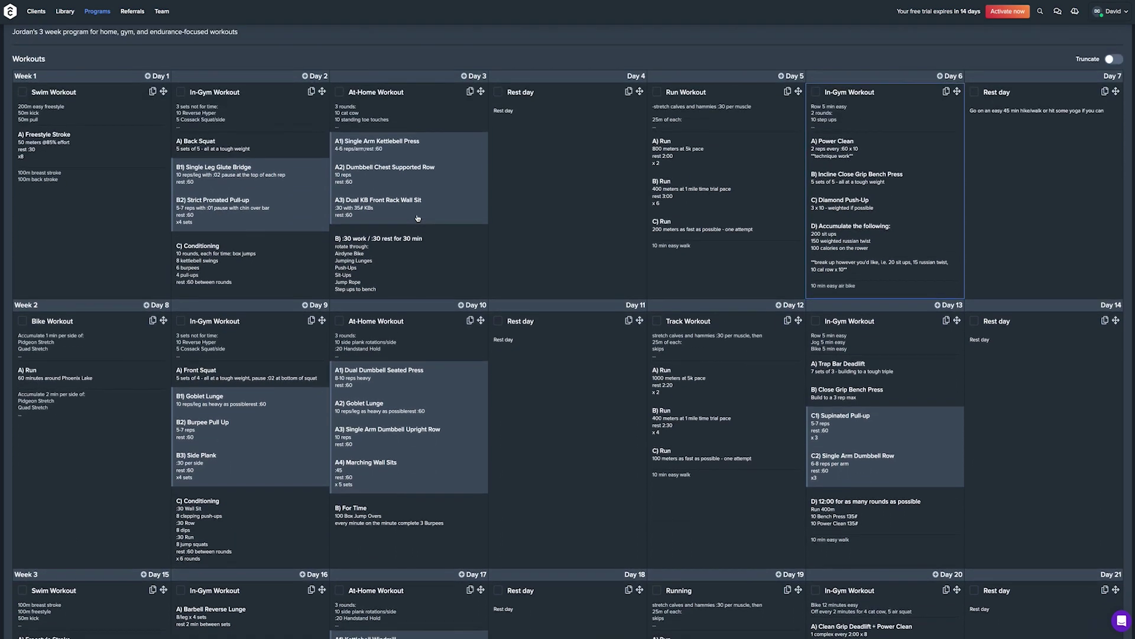
Create a new program named Test without a description and open a blank workout on Day 1 of week 1
{"action": "left_click", "coordinate": [97, 11]}
{"action": "left_click", "coordinate": [695, 44]}
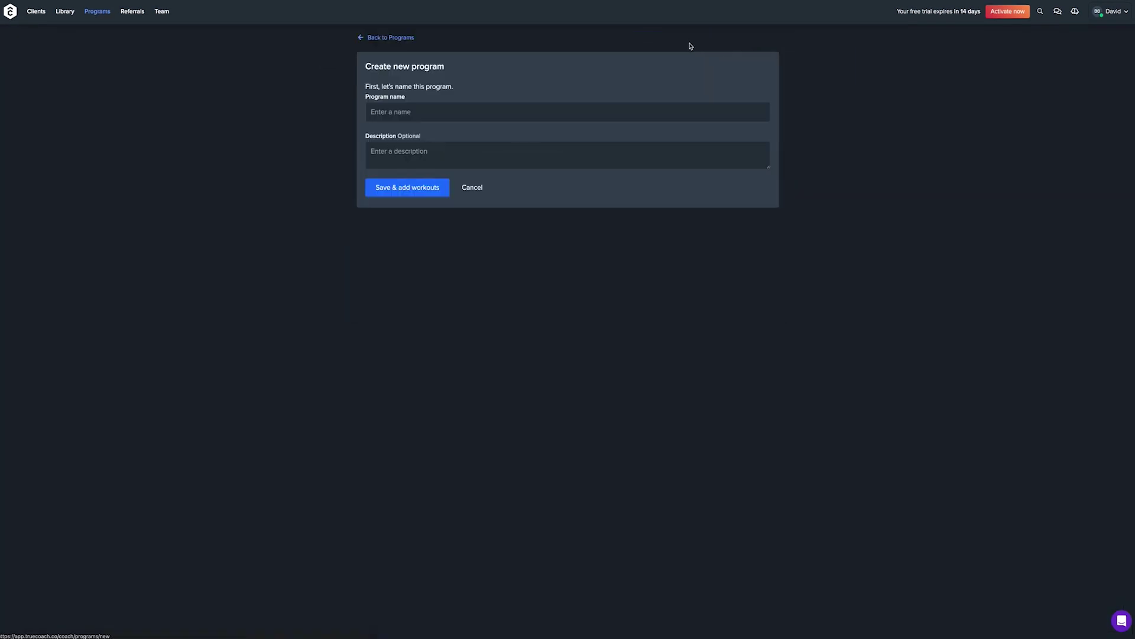
{"action": "left_click", "coordinate": [388, 108]}
{"action": "type", "text": "Test"}
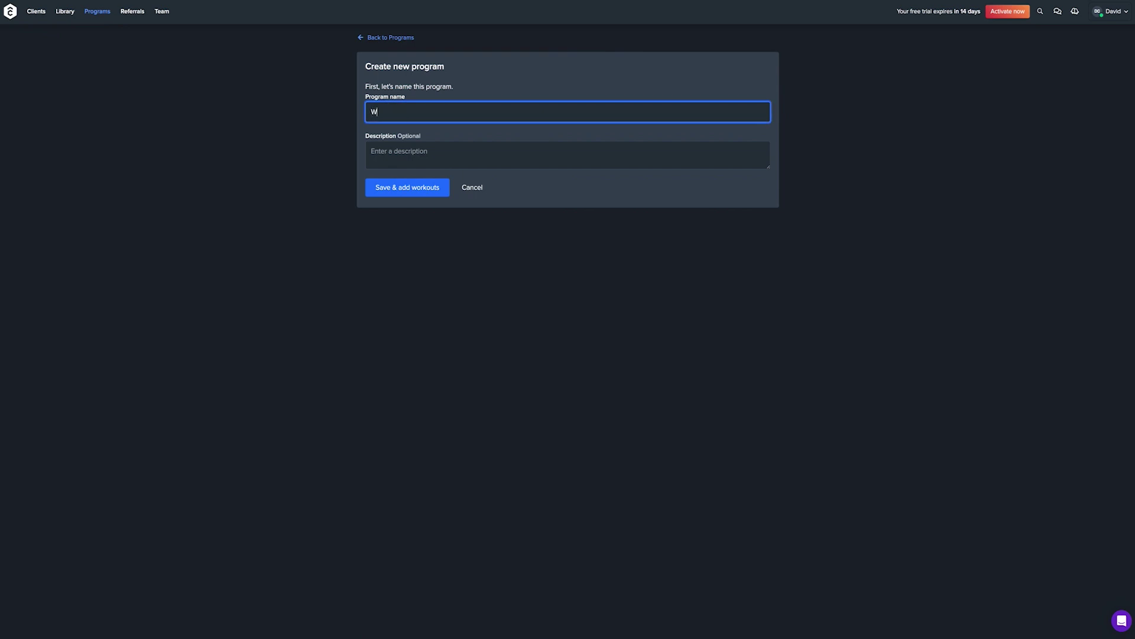
{"action": "key", "text": "Tab"}
{"action": "left_click", "coordinate": [412, 189]}
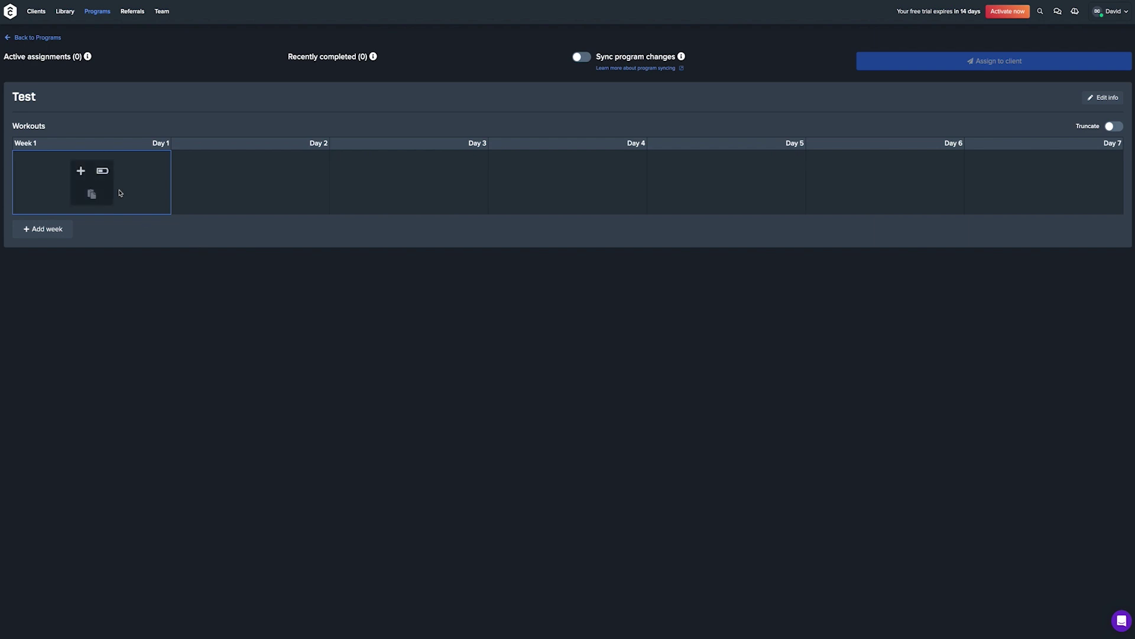
{"action": "left_click", "coordinate": [82, 171]}
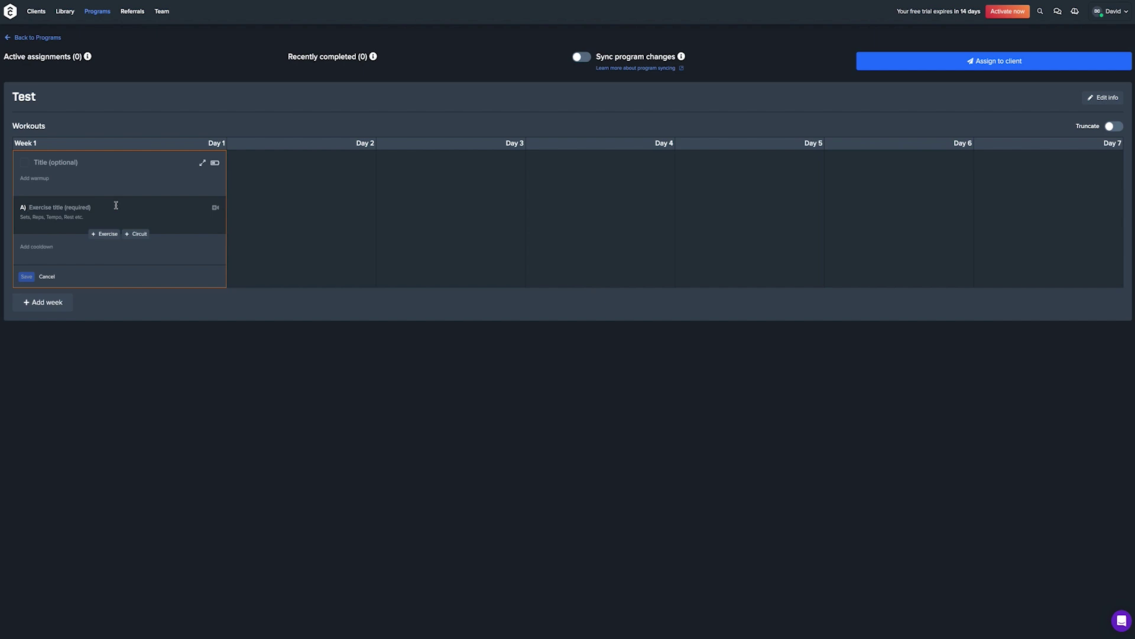
Leave the Test program and view the coach referral page and the team page
{"action": "left_click", "coordinate": [33, 38]}
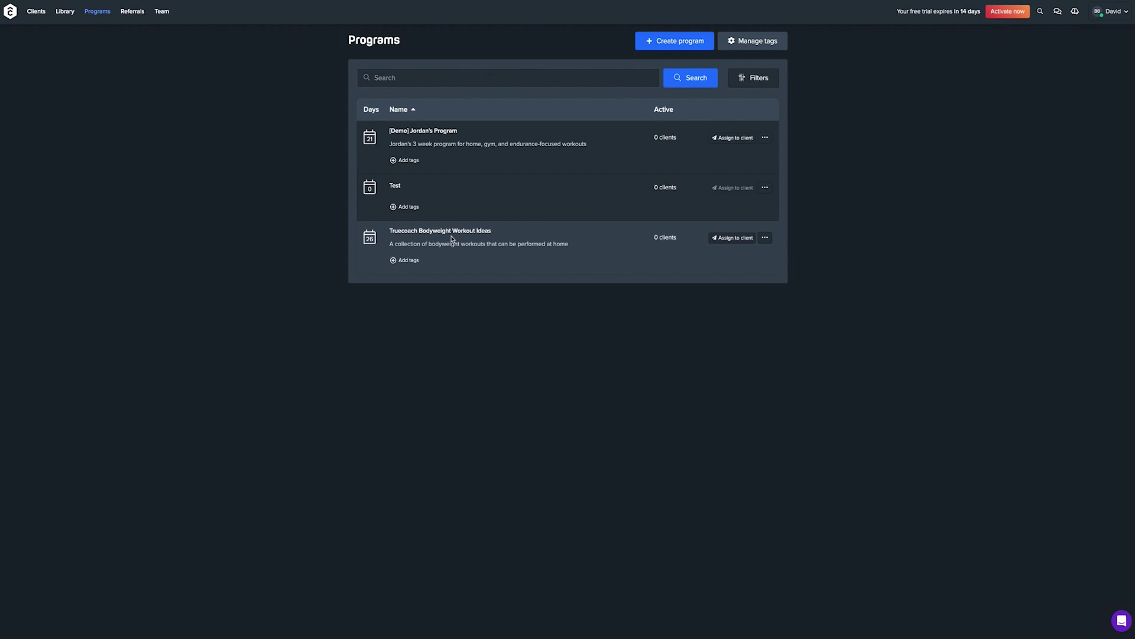
{"action": "left_click", "coordinate": [133, 13]}
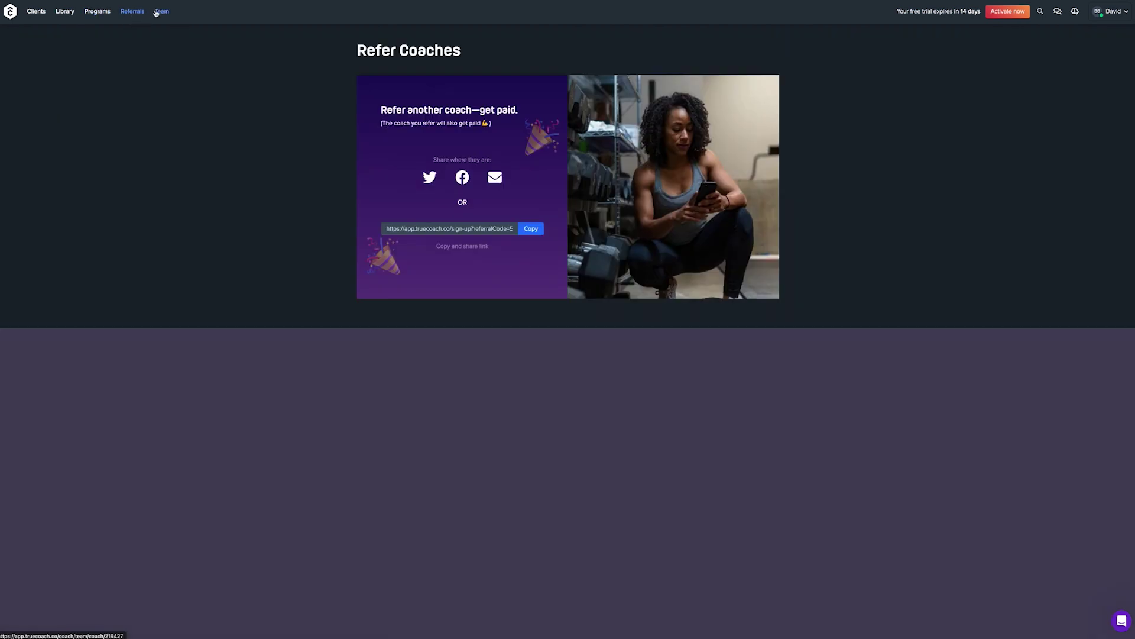
{"action": "left_click", "coordinate": [161, 12]}
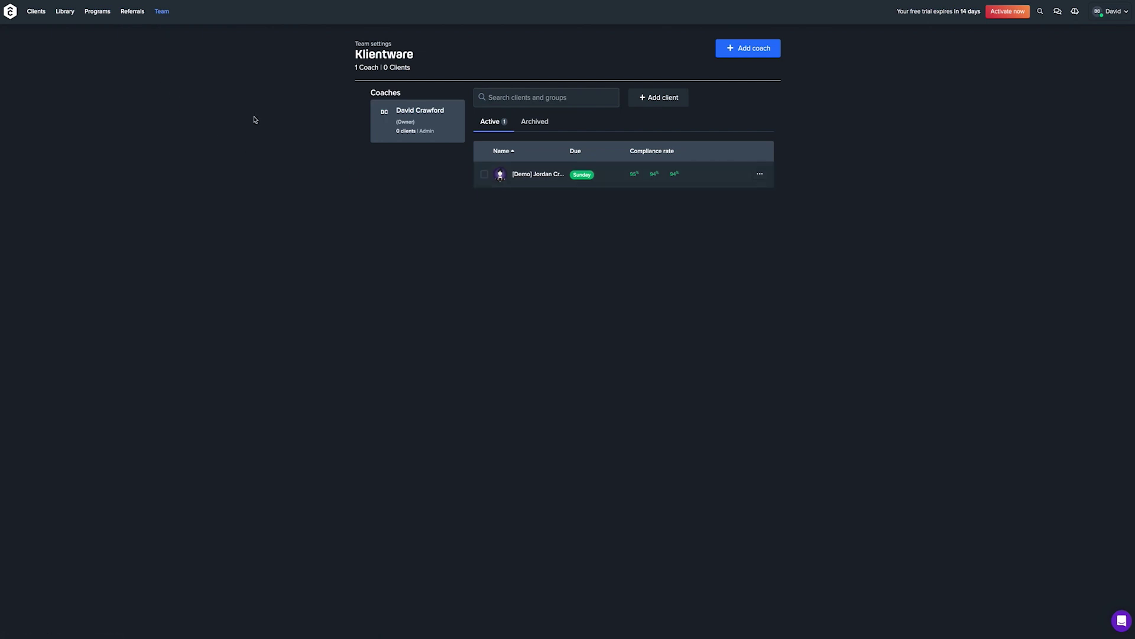
Open the demo client's workout calendar from the client list, view the message conversation and close it
{"action": "left_click", "coordinate": [35, 13]}
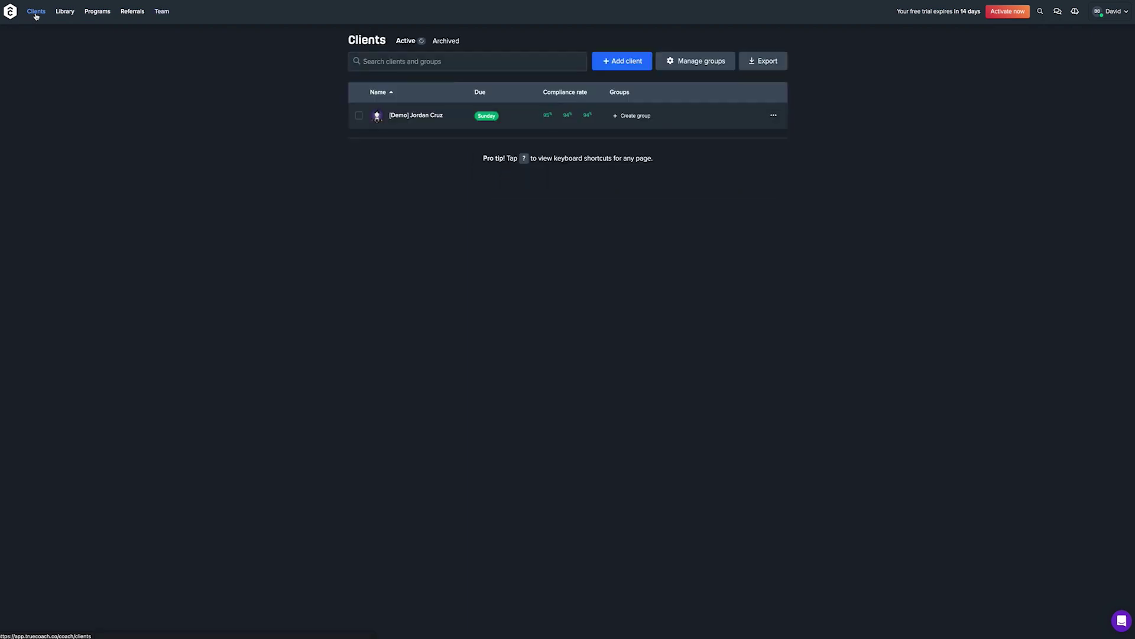
{"action": "left_click", "coordinate": [63, 12]}
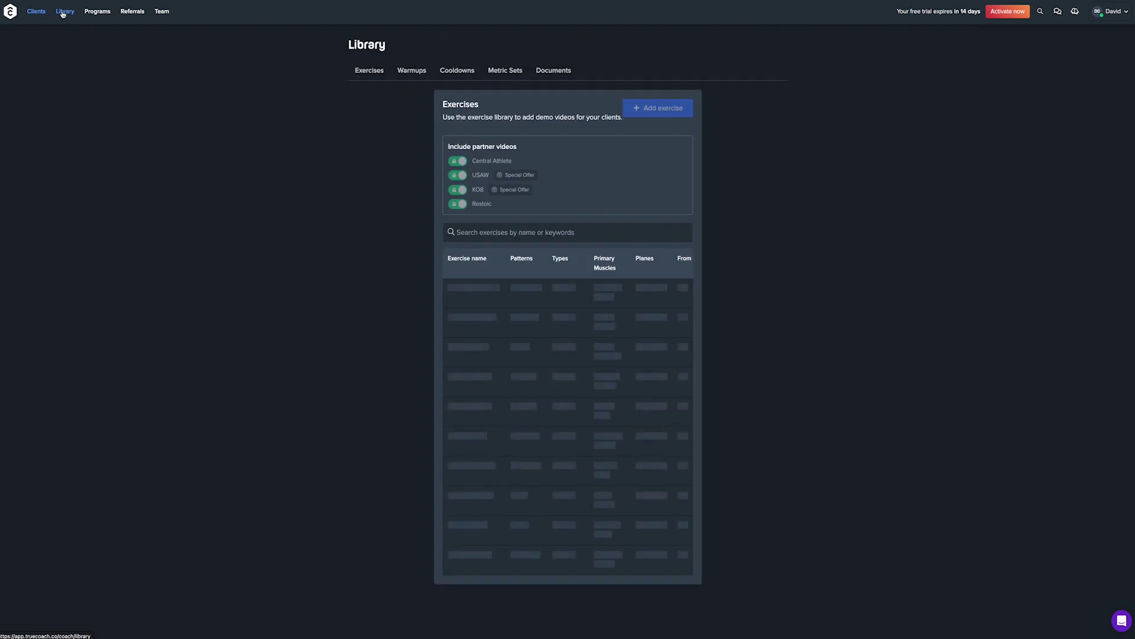
{"action": "left_click", "coordinate": [36, 13]}
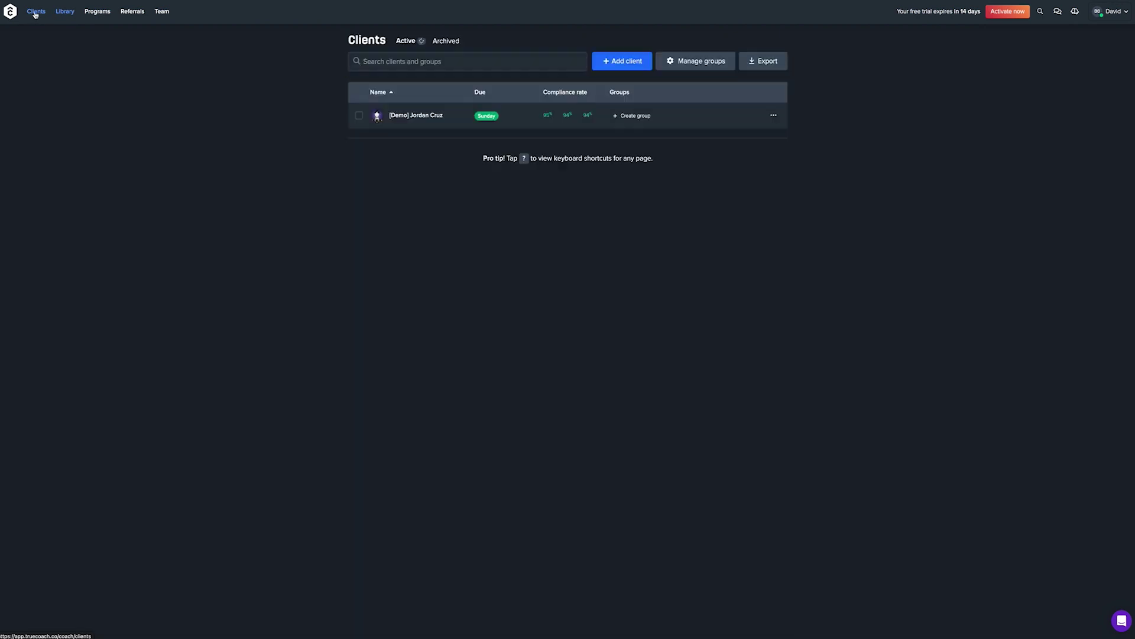
{"action": "left_click", "coordinate": [410, 117]}
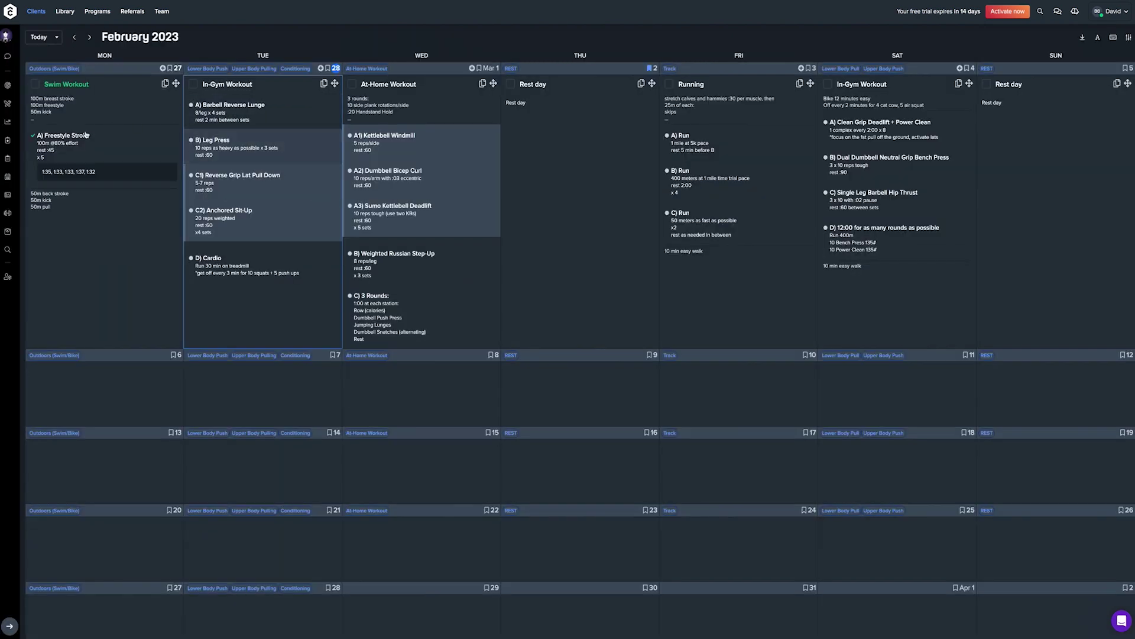
{"action": "left_click", "coordinate": [8, 61]}
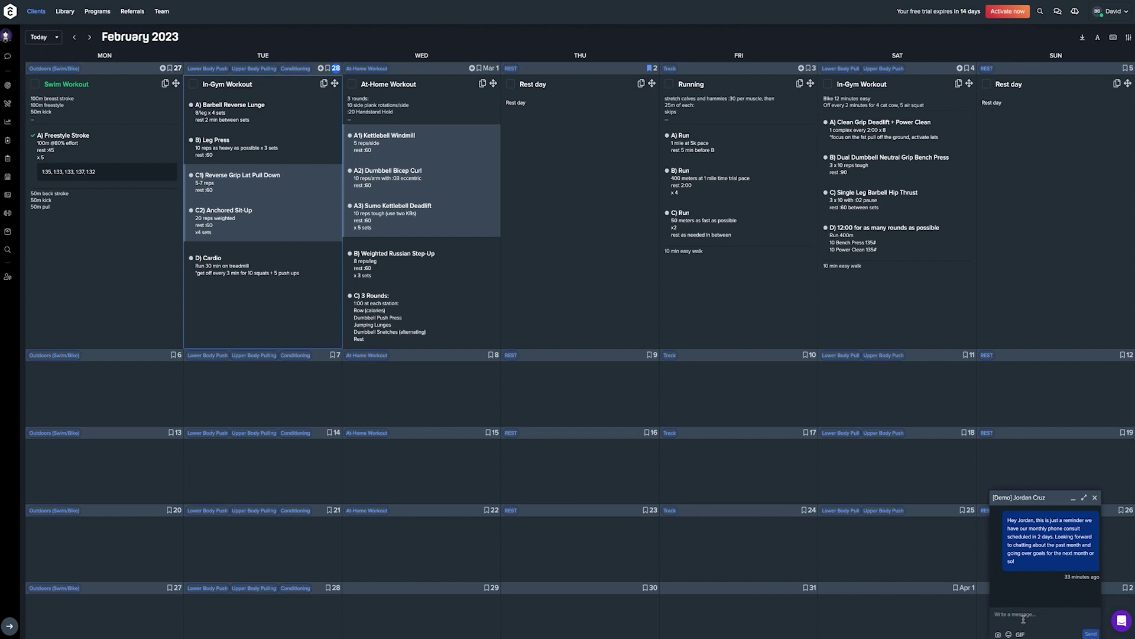
{"action": "left_click", "coordinate": [1096, 499]}
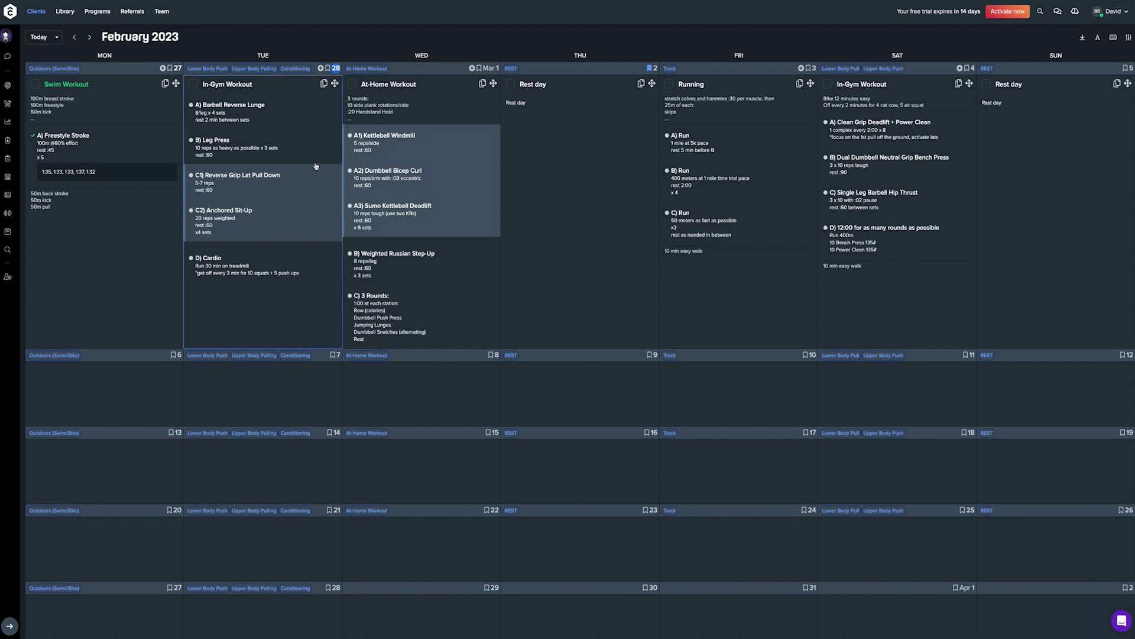
View the demo client's goals, nutrition, metrics, limitations and notes
{"action": "left_click", "coordinate": [7, 86]}
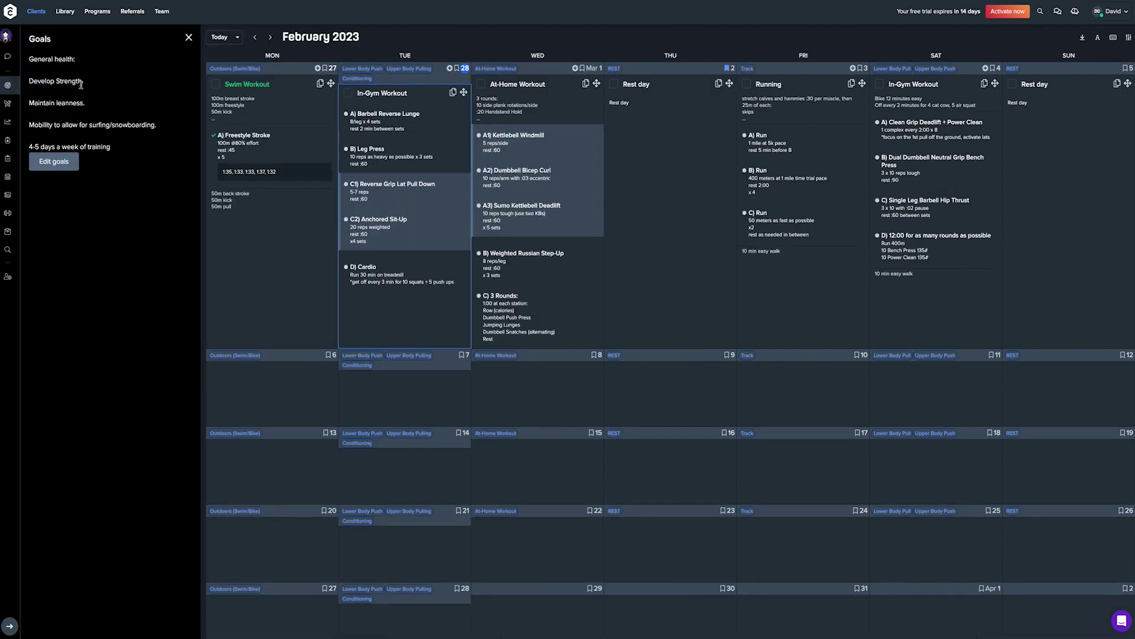
{"action": "left_click", "coordinate": [6, 103]}
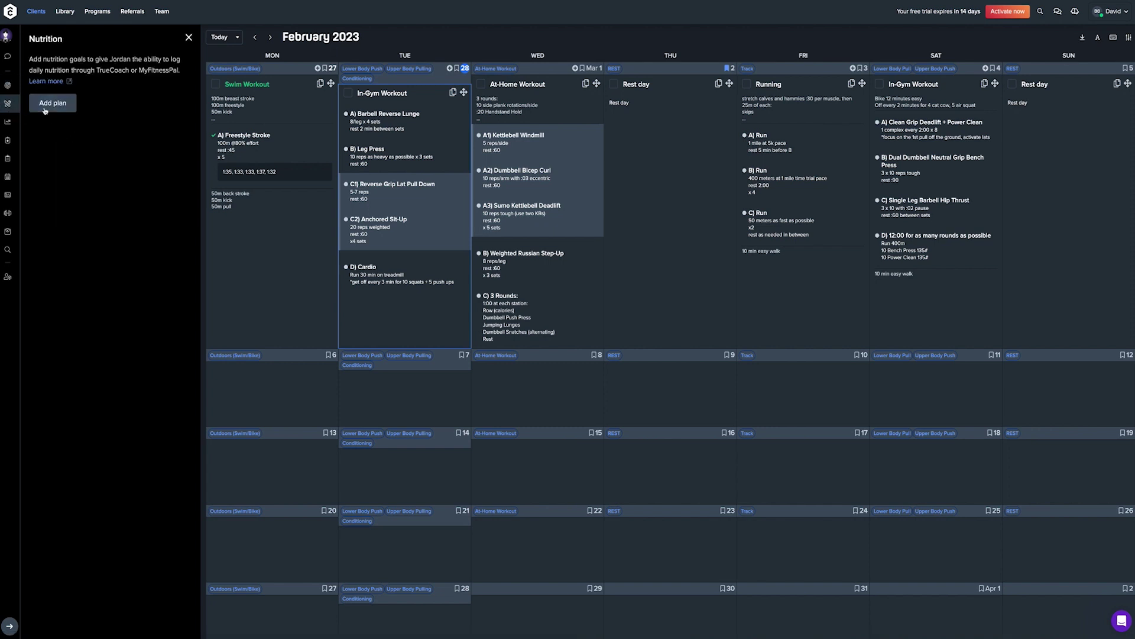
{"action": "left_click", "coordinate": [7, 122]}
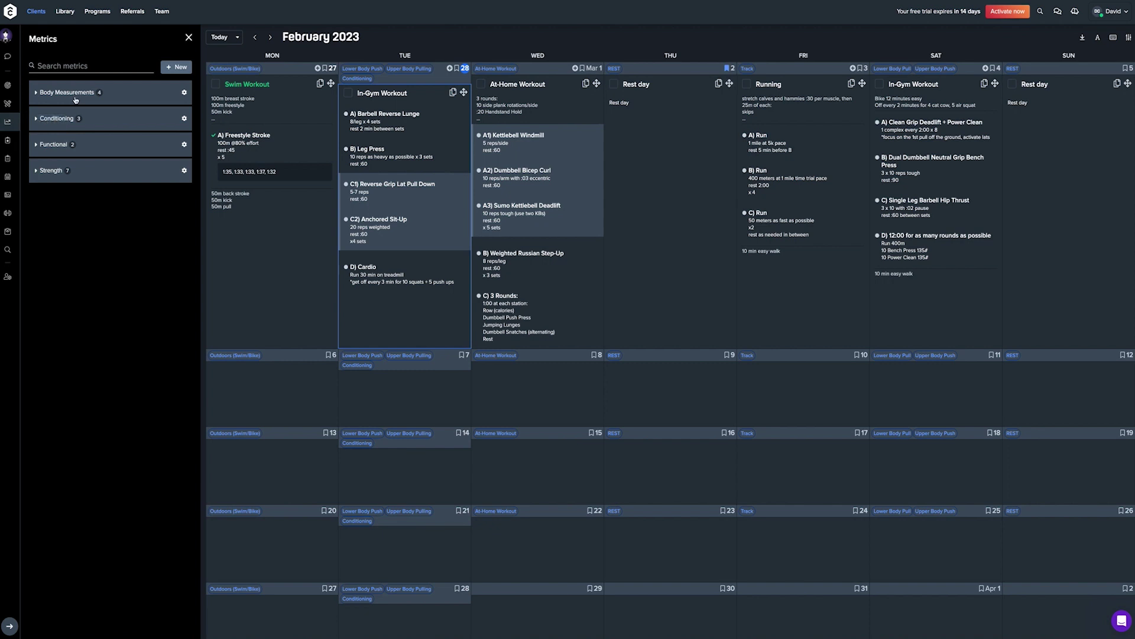
{"action": "left_click", "coordinate": [7, 140]}
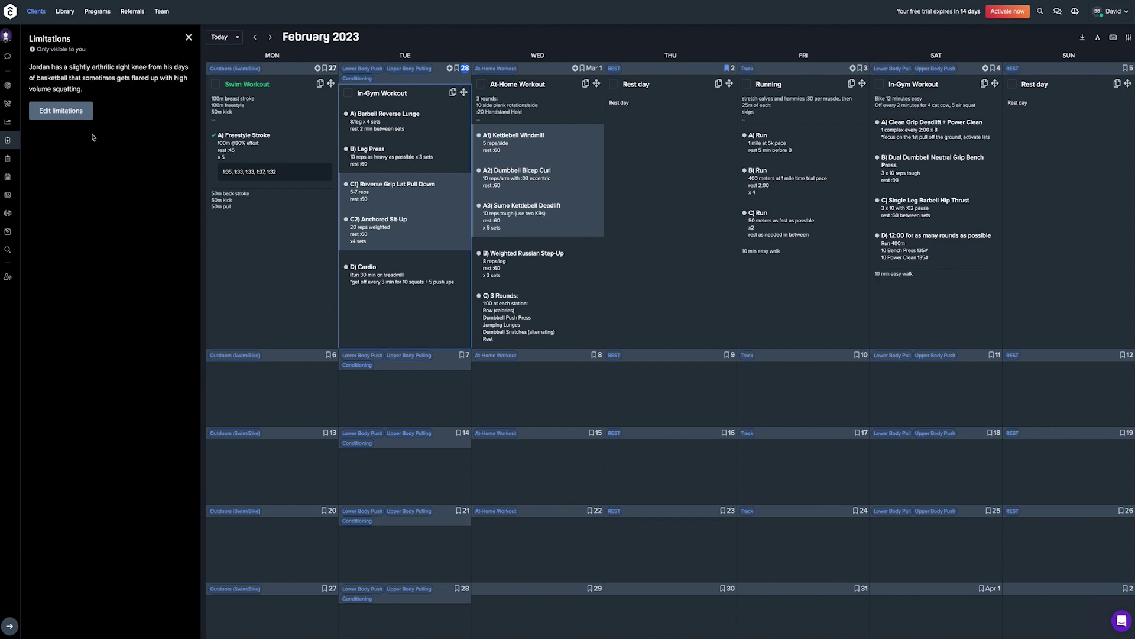
{"action": "left_click", "coordinate": [9, 158]}
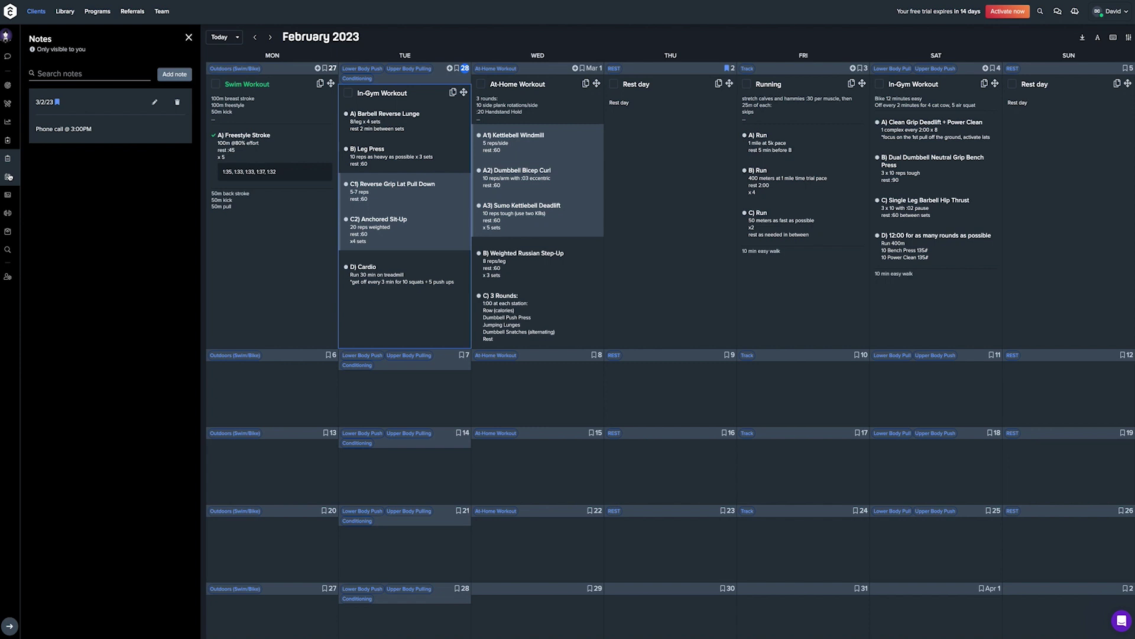
View the demo client's planning, progress pictures, equipment, weight and profile settings
{"action": "left_click", "coordinate": [8, 176]}
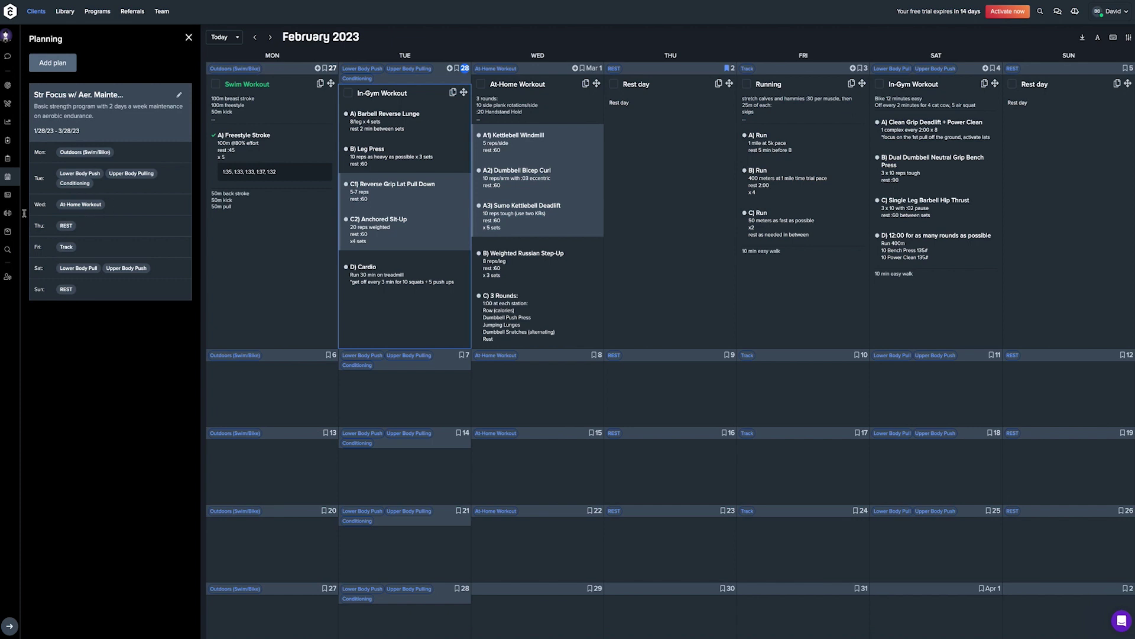
{"action": "left_click", "coordinate": [8, 194]}
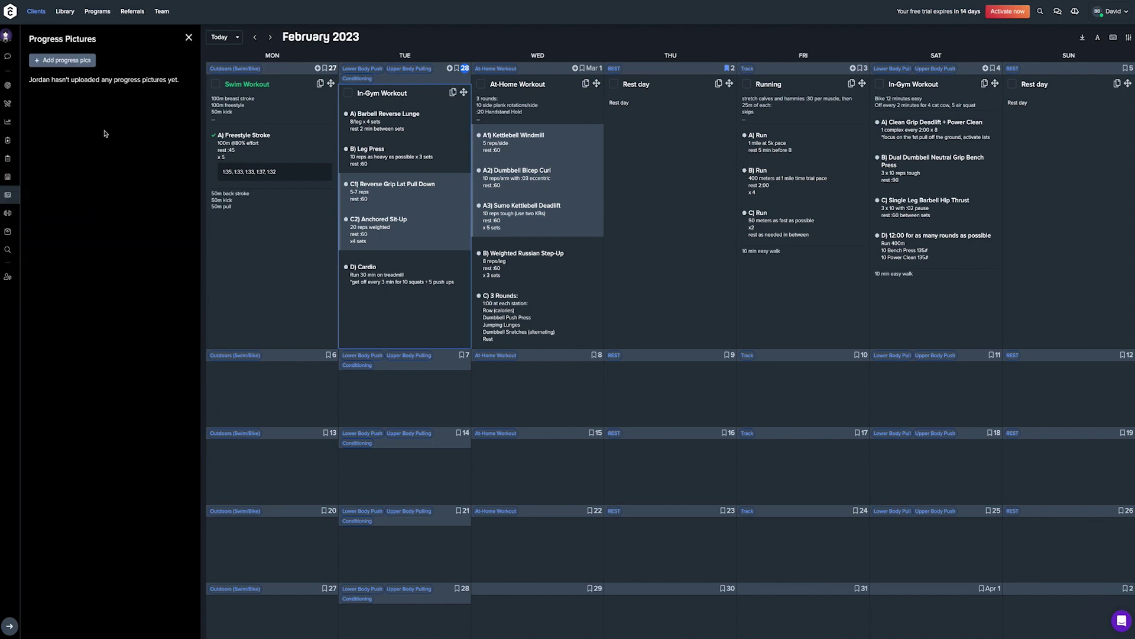
{"action": "left_click", "coordinate": [9, 217]}
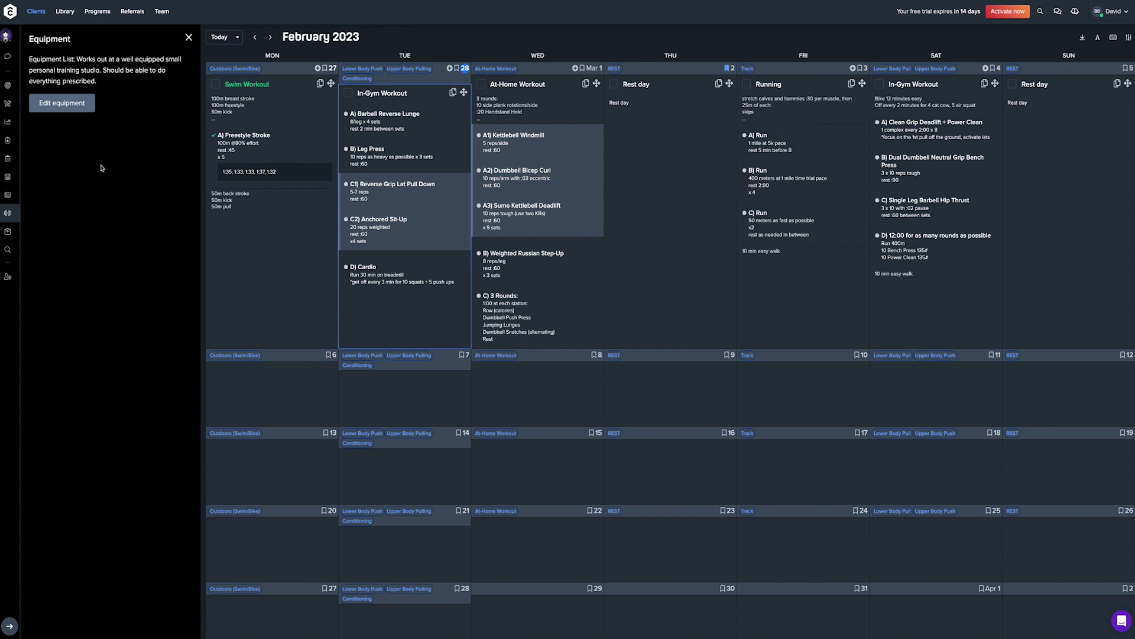
{"action": "left_click", "coordinate": [7, 231]}
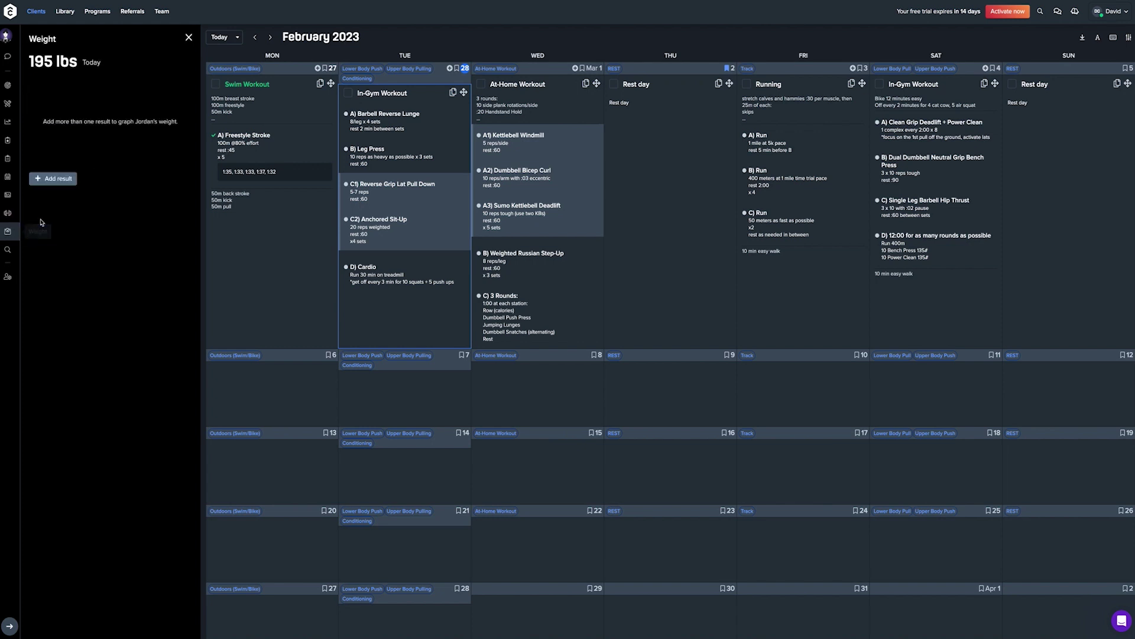
{"action": "left_click", "coordinate": [7, 252]}
{"action": "left_click", "coordinate": [7, 279]}
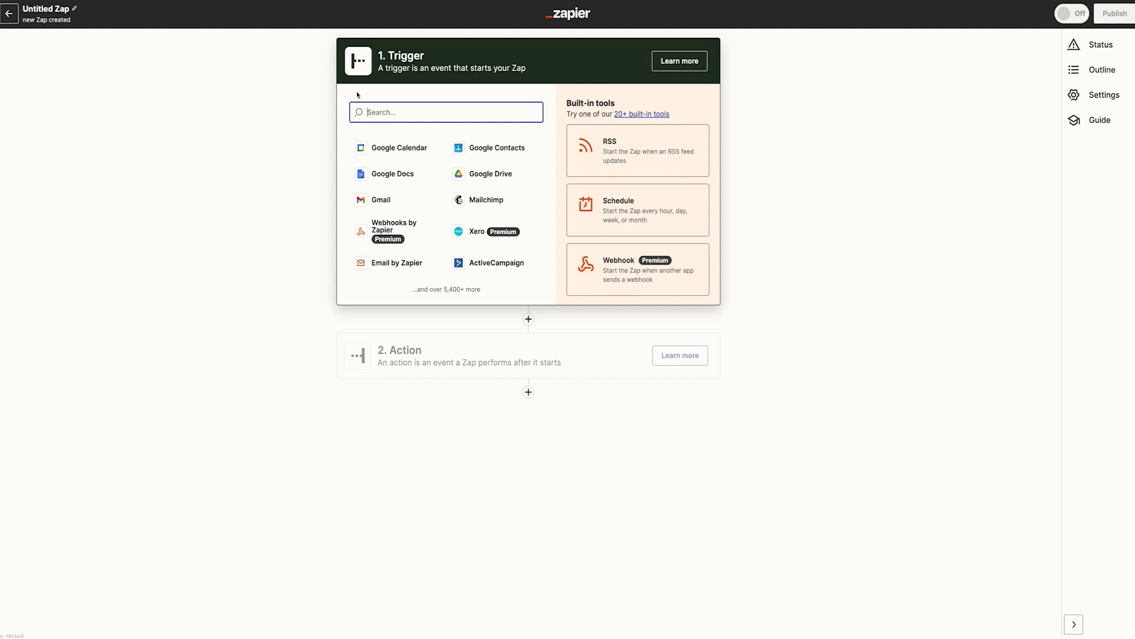
Switch to Zapier and search the trigger apps for "truecoach" and "coach"
{"action": "type", "text": "truecoach"}
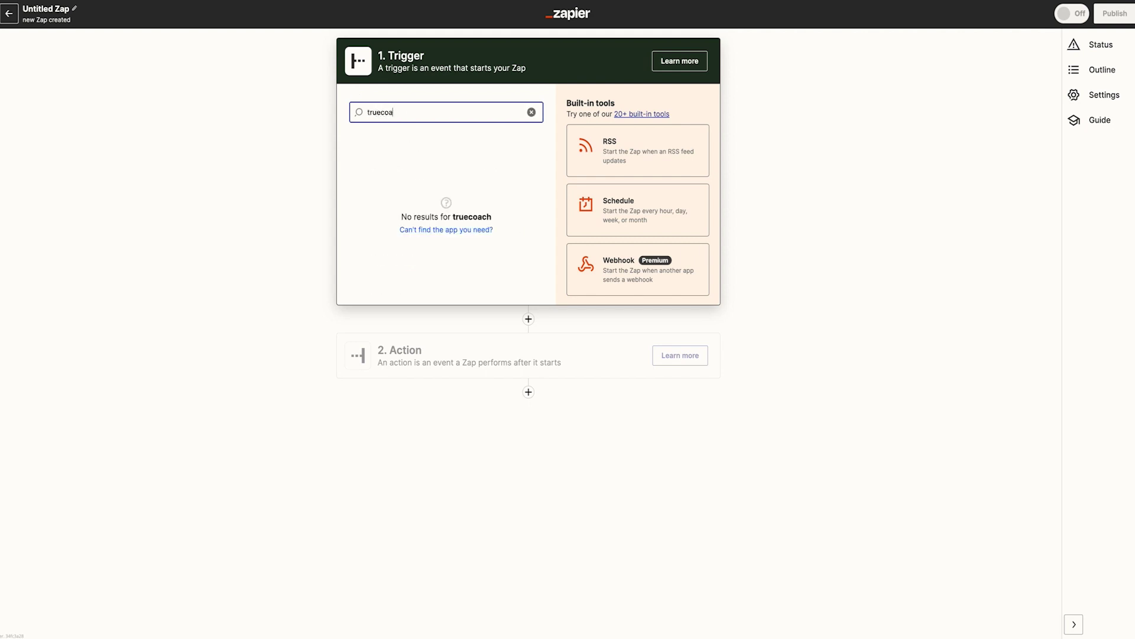
{"action": "key", "text": "BackSpace"}
{"action": "key", "text": "BackSpace"}
{"action": "key", "text": "BackSpace"}
{"action": "type", "text": "coach"}
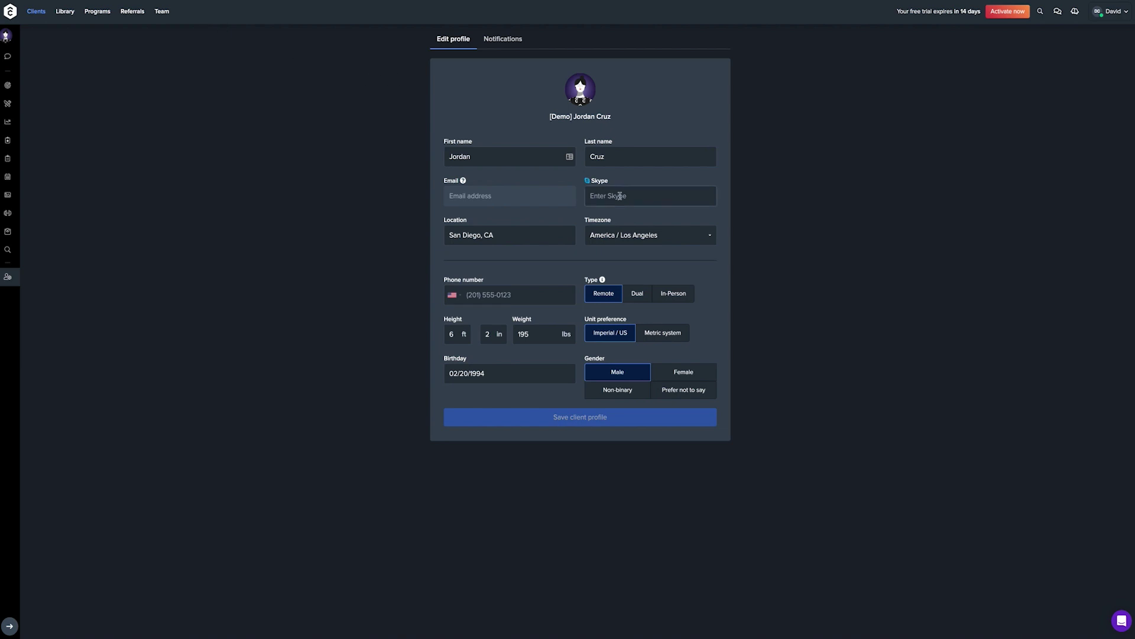
Return to TrueCoach, search the help articles for "intagrations" and clear the search term
{"action": "left_click", "coordinate": [1121, 621]}
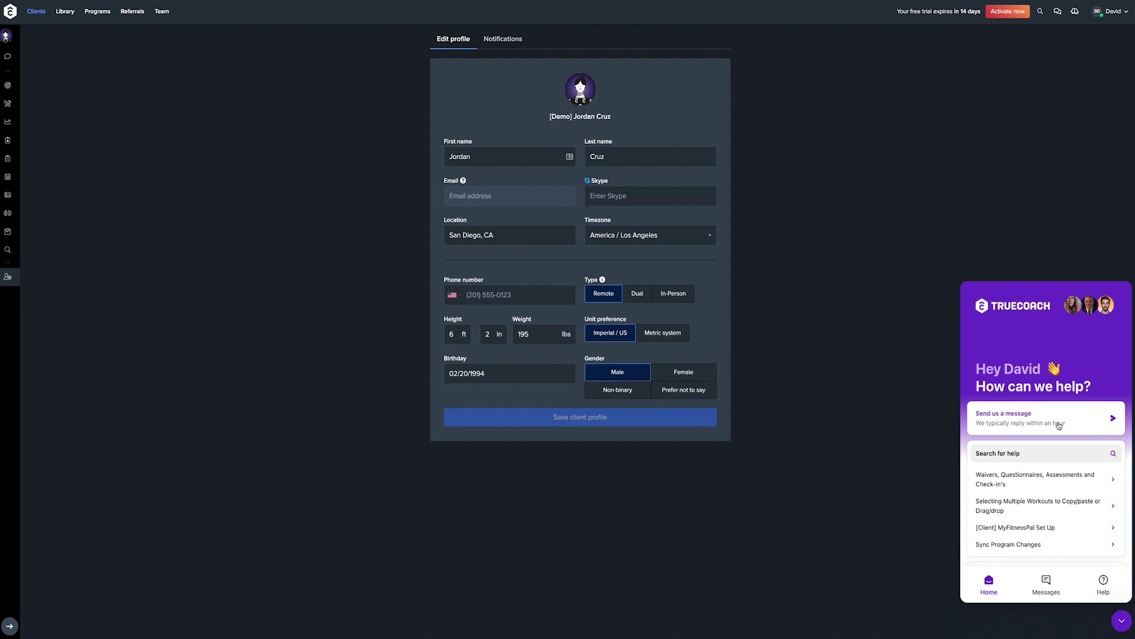
{"action": "left_click", "coordinate": [1010, 454]}
{"action": "type", "text": "intagrations"}
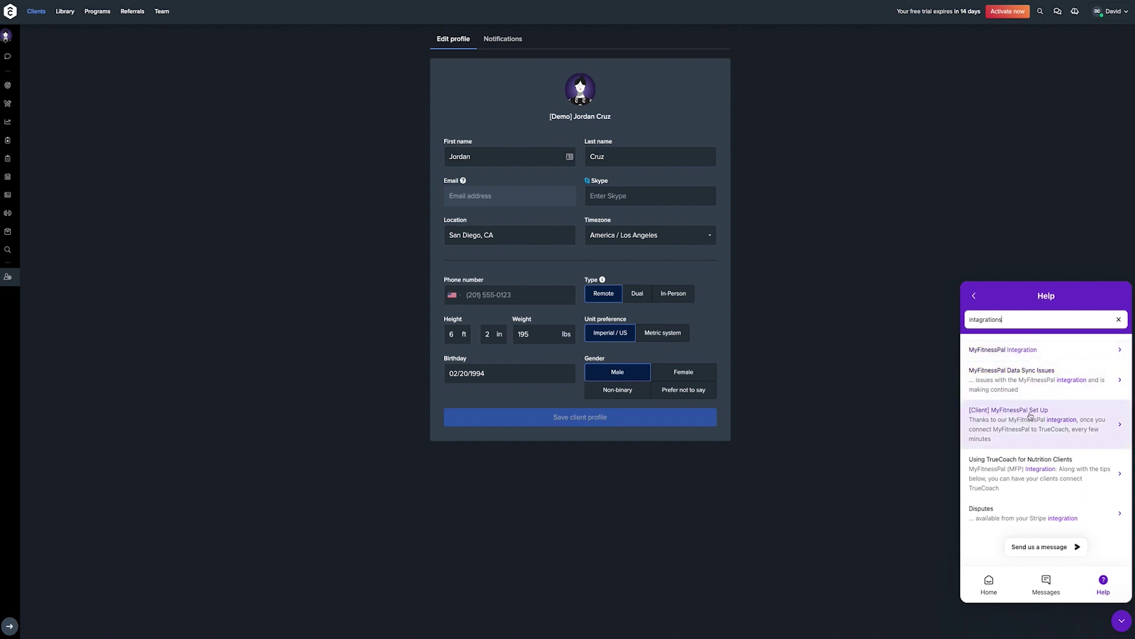
{"action": "left_click_drag", "start_coordinate": [1014, 322], "coordinate": [953, 325]}
{"action": "key", "text": "BackSpace"}
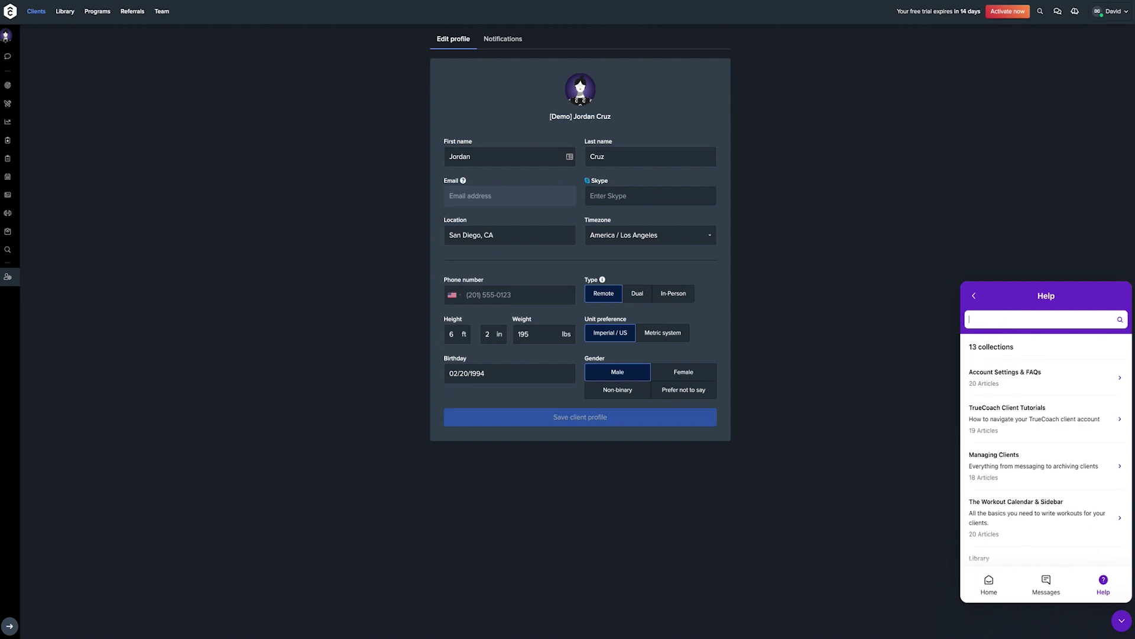